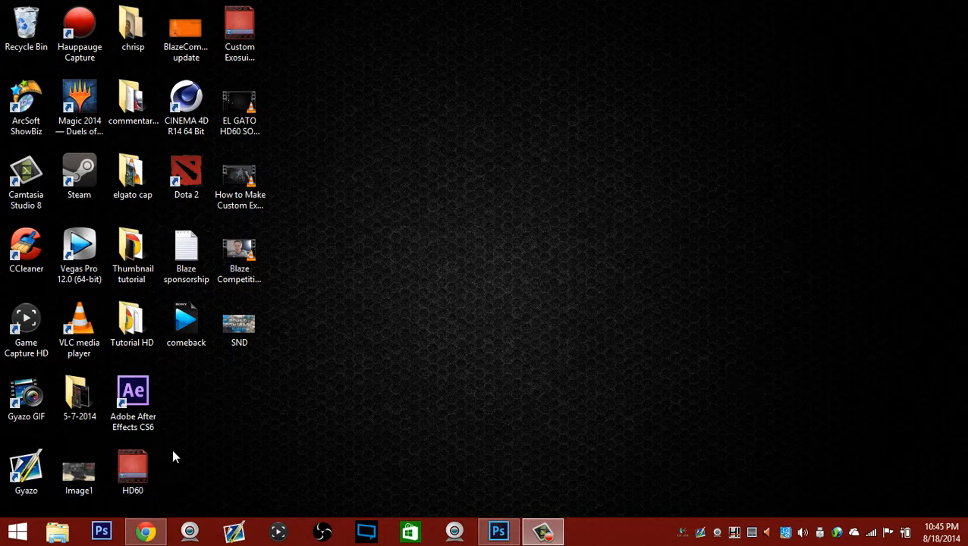
{"action": "left_click", "coordinate": [234, 102]}
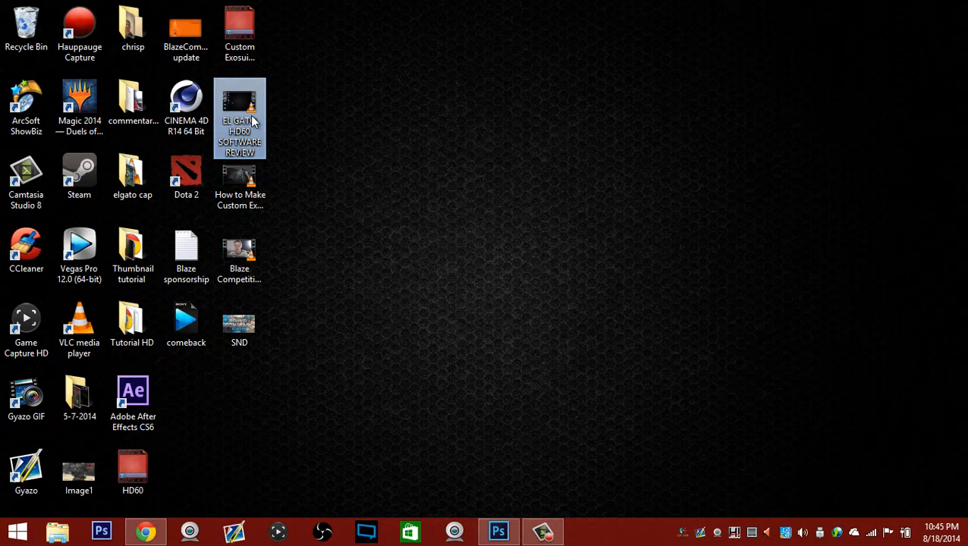
{"action": "left_click", "coordinate": [280, 125]}
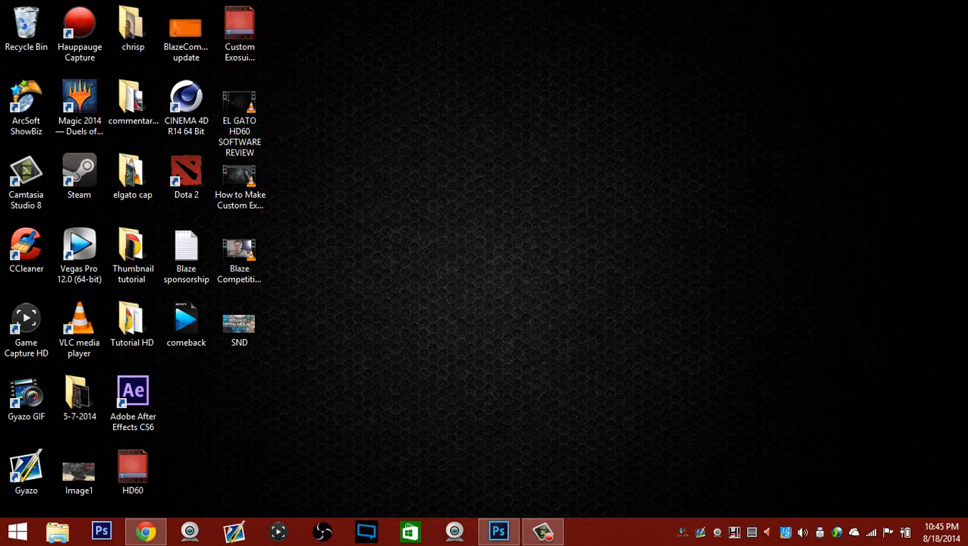
Step: Switch to Photoshop and create a new 1280 × 720 pixel document with a white background
{"action": "left_click", "coordinate": [495, 531]}
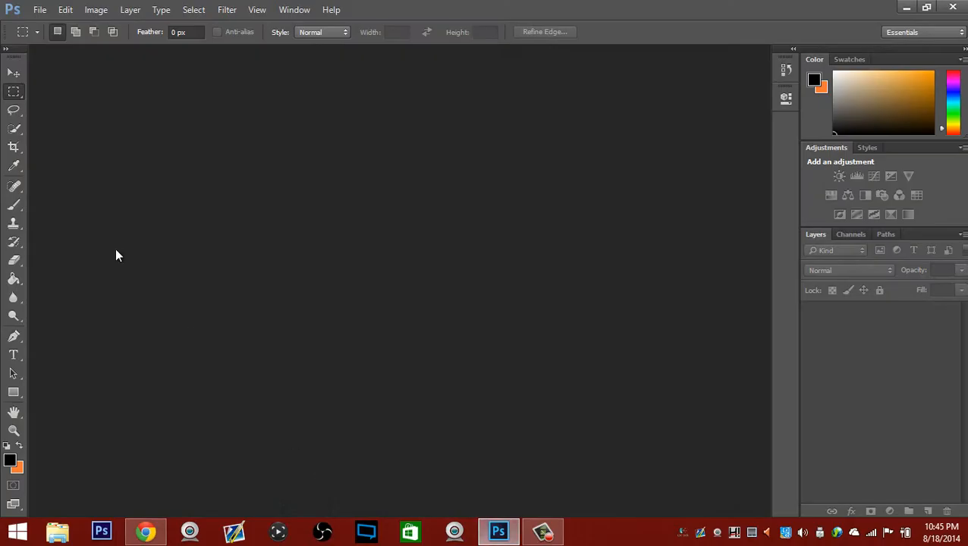
{"action": "left_click", "coordinate": [39, 10]}
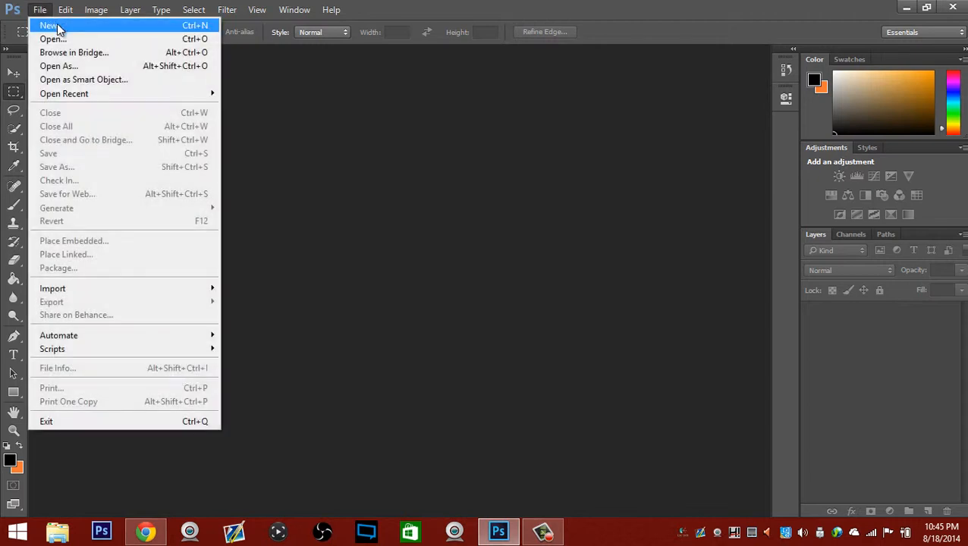
{"action": "left_click", "coordinate": [59, 28]}
{"action": "left_click_drag", "start_coordinate": [453, 171], "coordinate": [380, 174]}
{"action": "left_click_drag", "start_coordinate": [449, 197], "coordinate": [397, 197]}
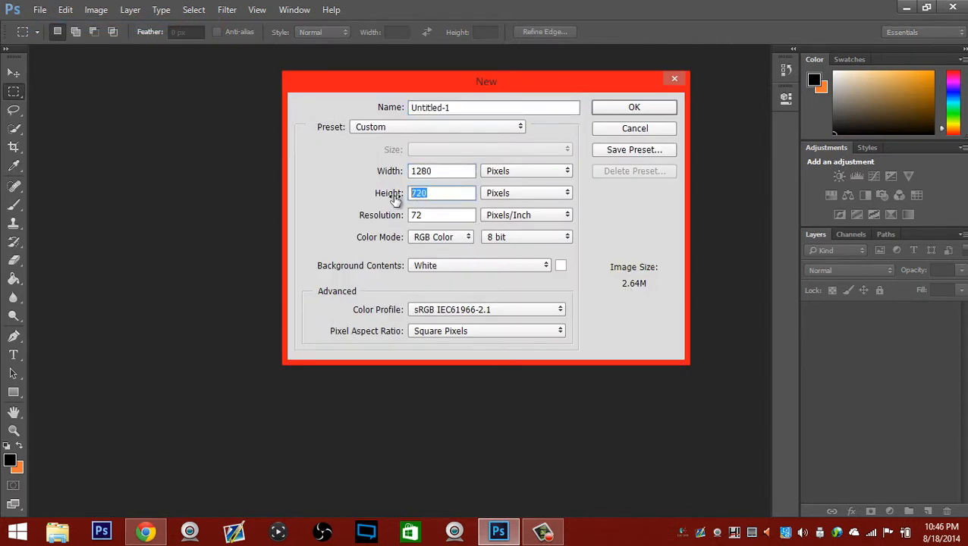
{"action": "left_click", "coordinate": [634, 107]}
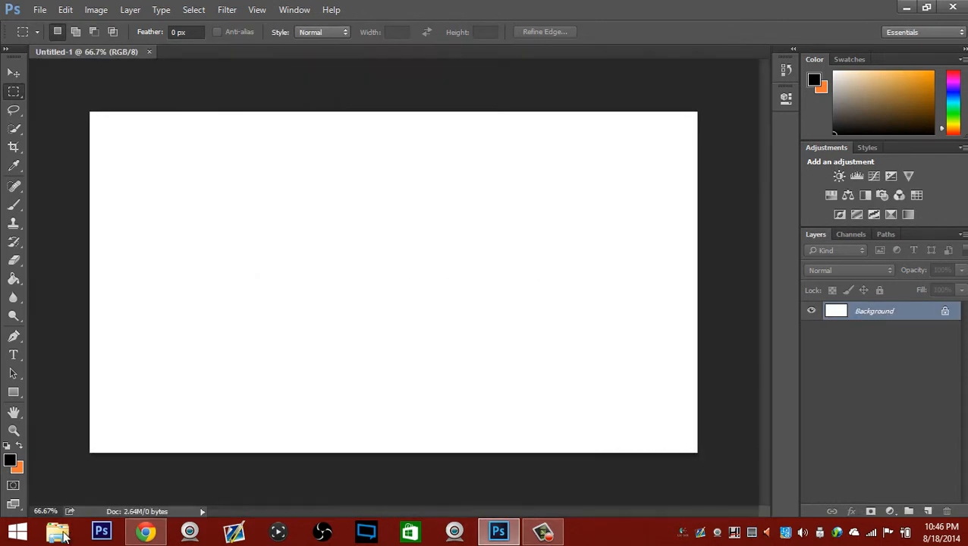
Step: Bring the dark-blue wallpaper image from the Downloads folder onto the canvas
{"action": "key", "text": "super+e"}
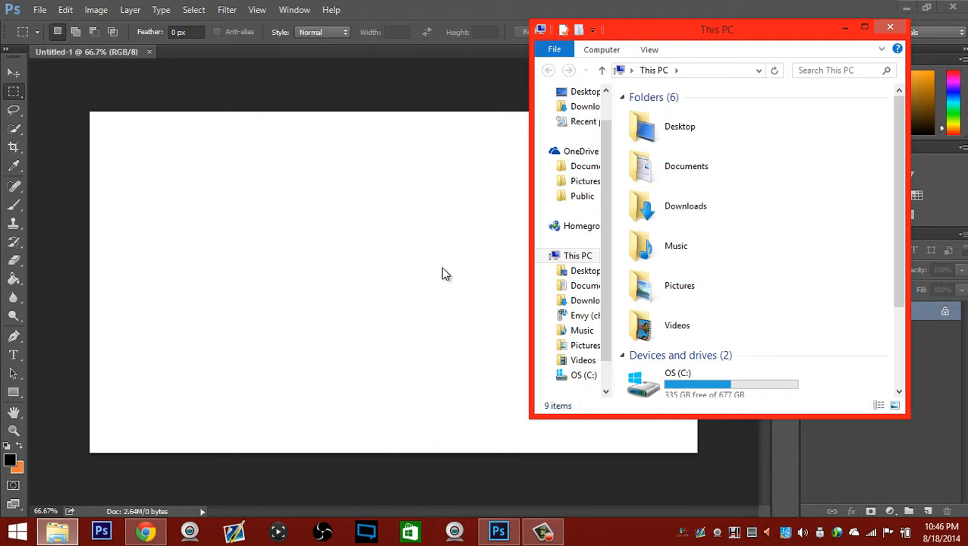
{"action": "double_click", "coordinate": [712, 215]}
{"action": "left_click_drag", "start_coordinate": [898, 184], "coordinate": [891, 337]}
{"action": "left_click", "coordinate": [651, 216]}
{"action": "left_click_drag", "start_coordinate": [450, 226], "coordinate": [399, 233]}
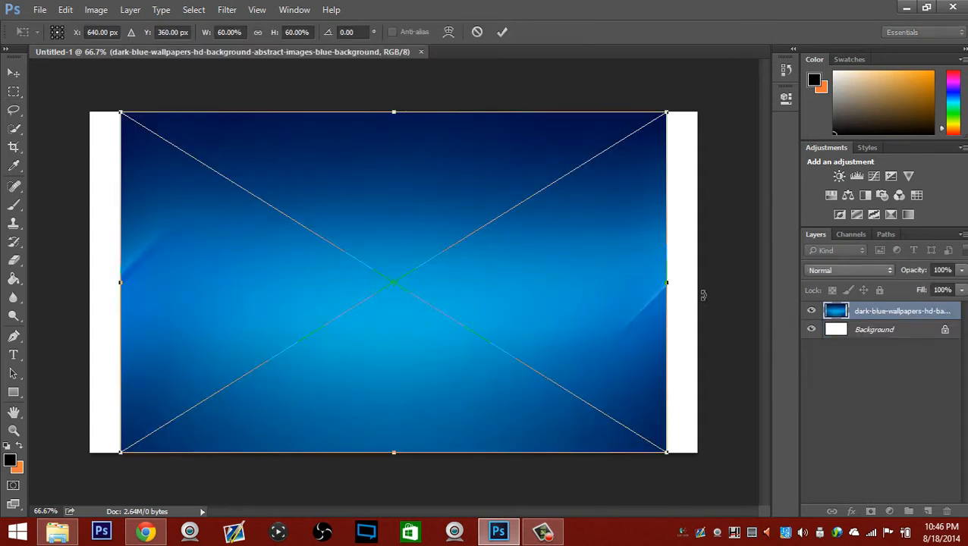
Step: Stretch the blue wallpaper horizontally on both sides to fill the canvas width and place it
{"action": "left_click_drag", "start_coordinate": [674, 283], "coordinate": [697, 282]}
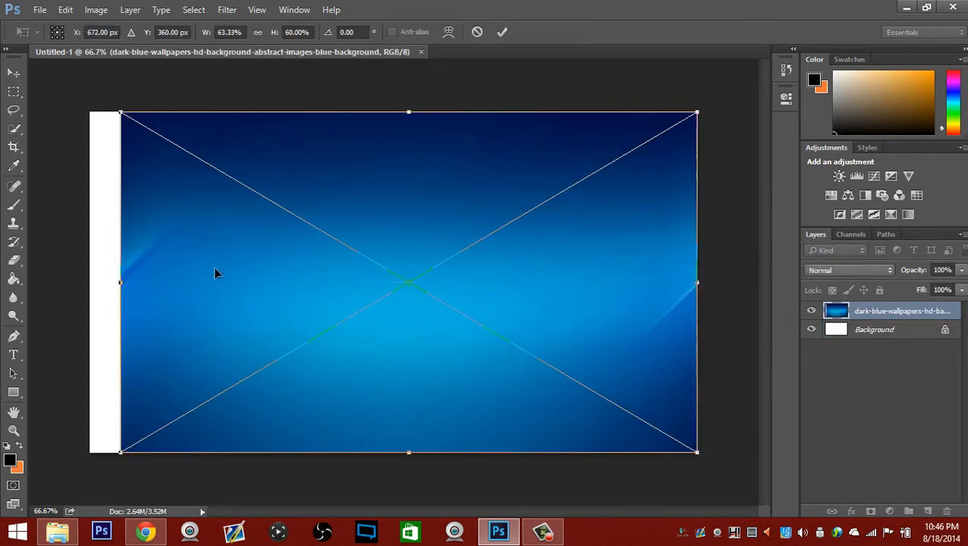
{"action": "left_click_drag", "start_coordinate": [112, 281], "coordinate": [90, 282]}
{"action": "left_click", "coordinate": [9, 76]}
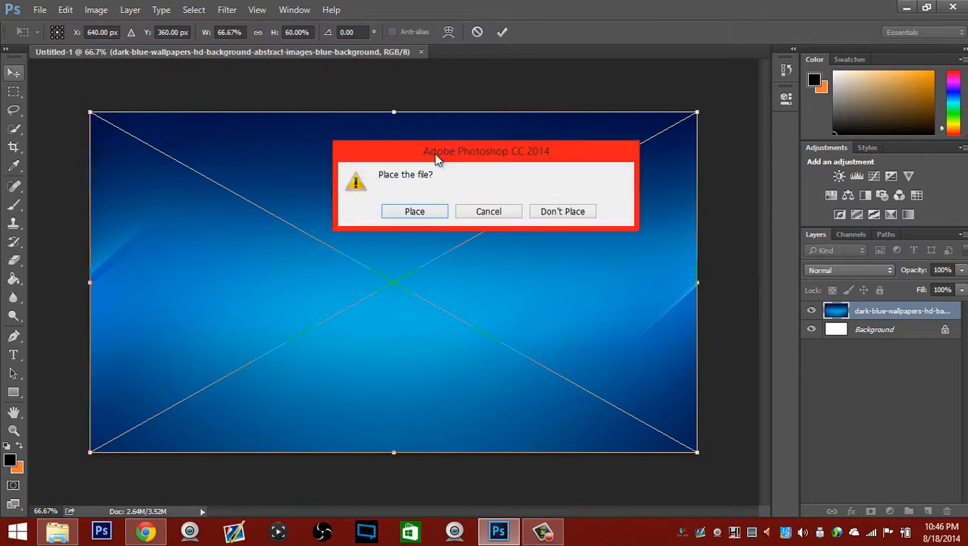
{"action": "left_click", "coordinate": [429, 216]}
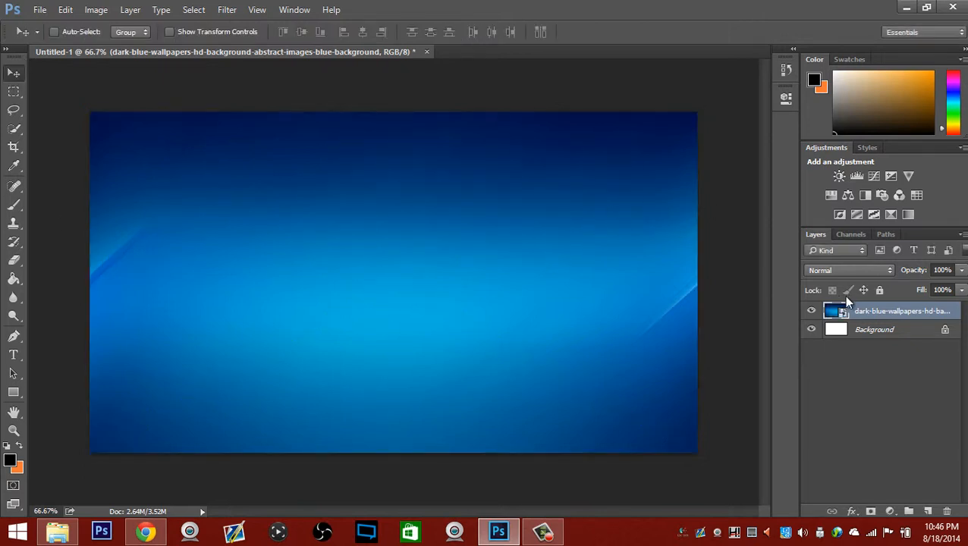
{"action": "left_click", "coordinate": [227, 9]}
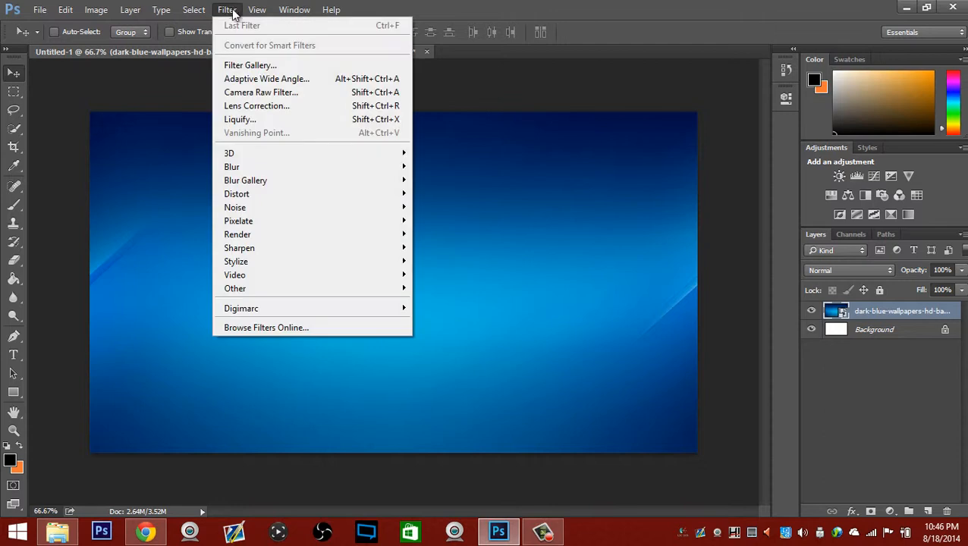
{"action": "mouse_move", "coordinate": [338, 184]}
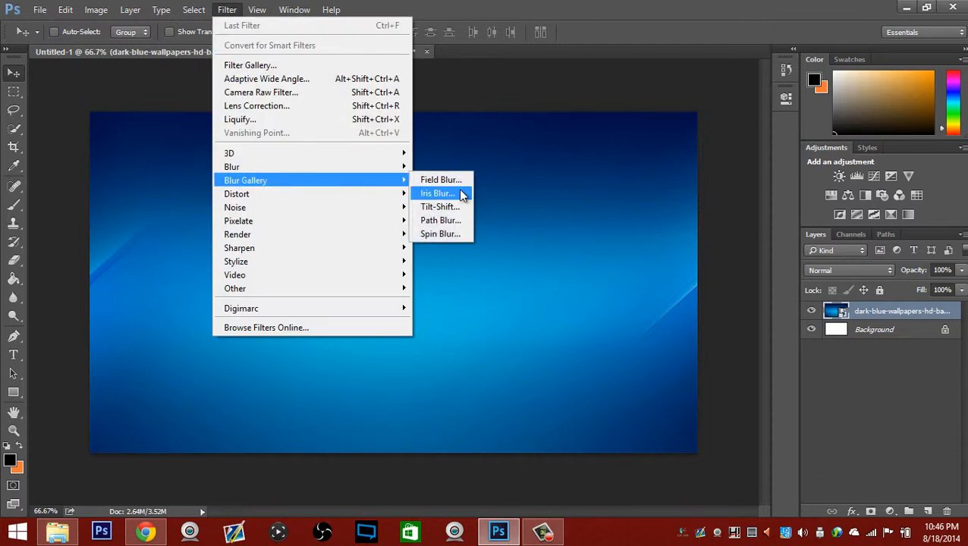
{"action": "left_click", "coordinate": [529, 205]}
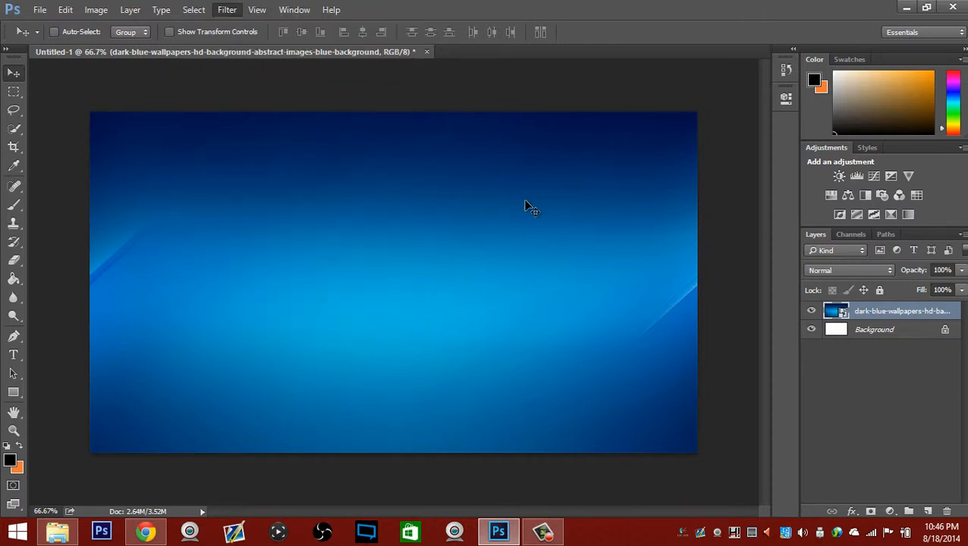
Step: Place the elgato_hd60 image from the Downloads folder above the blue wallpaper at its default size
{"action": "left_click", "coordinate": [58, 532]}
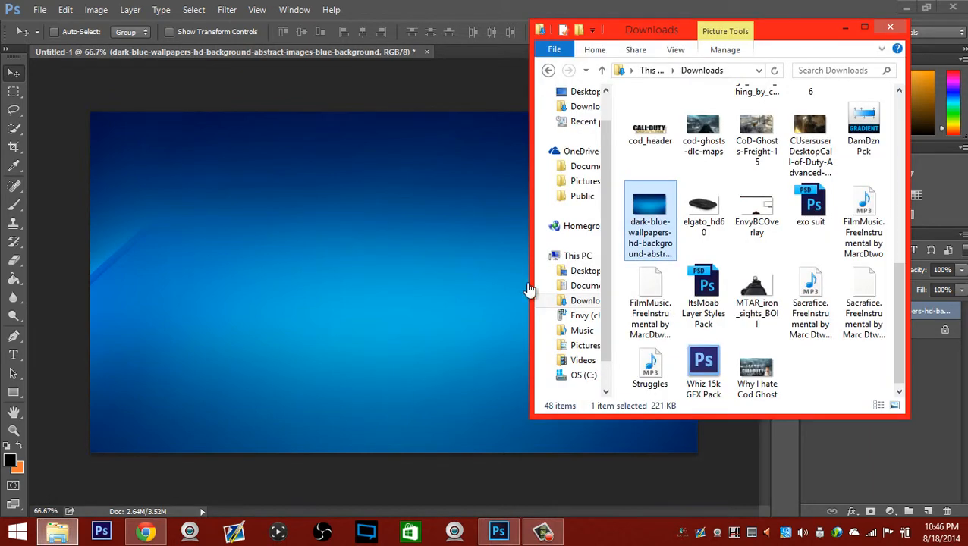
{"action": "left_click_drag", "start_coordinate": [704, 206], "coordinate": [435, 217]}
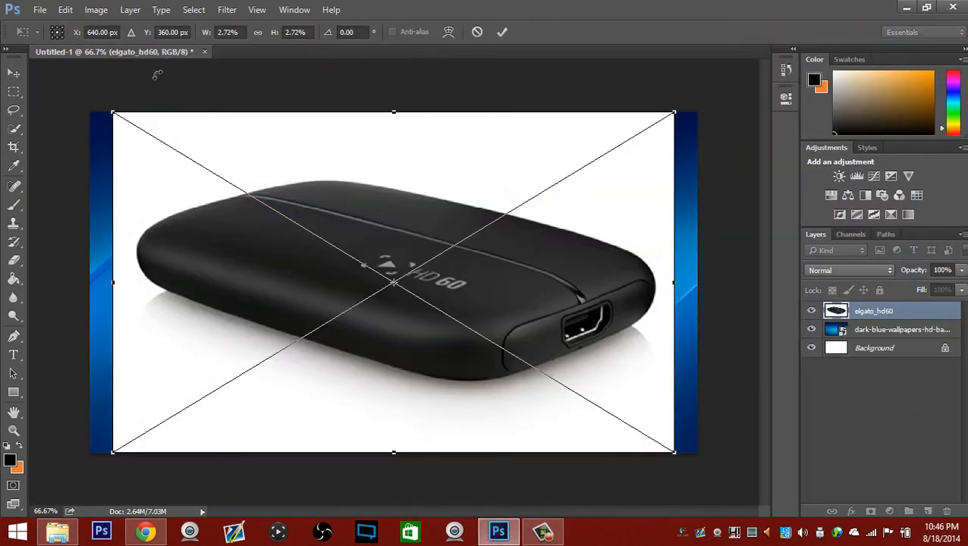
{"action": "left_click", "coordinate": [15, 73]}
{"action": "left_click", "coordinate": [430, 214]}
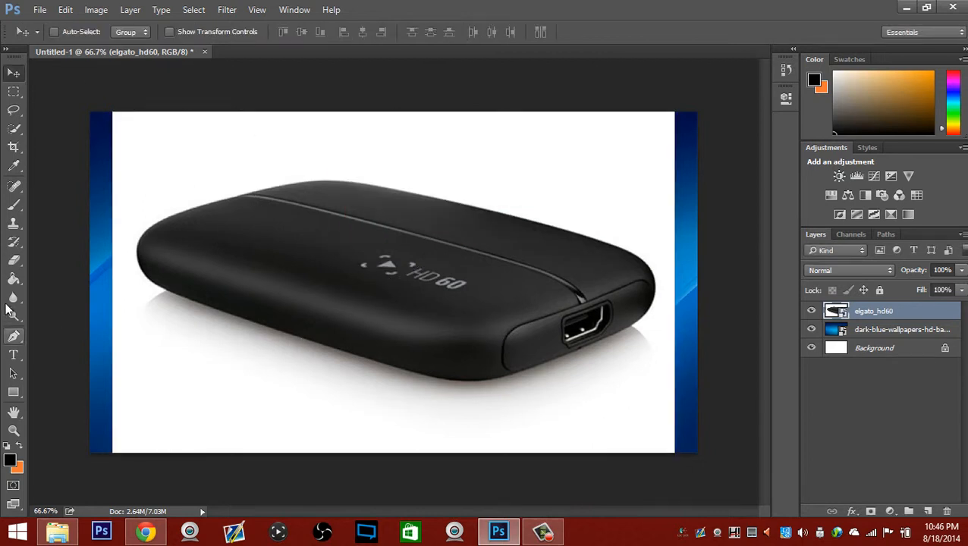
Step: Rasterize the elgato_hd60 layer and remove its white background and the shadow beneath the device with the Magic Eraser
{"action": "left_click", "coordinate": [13, 261]}
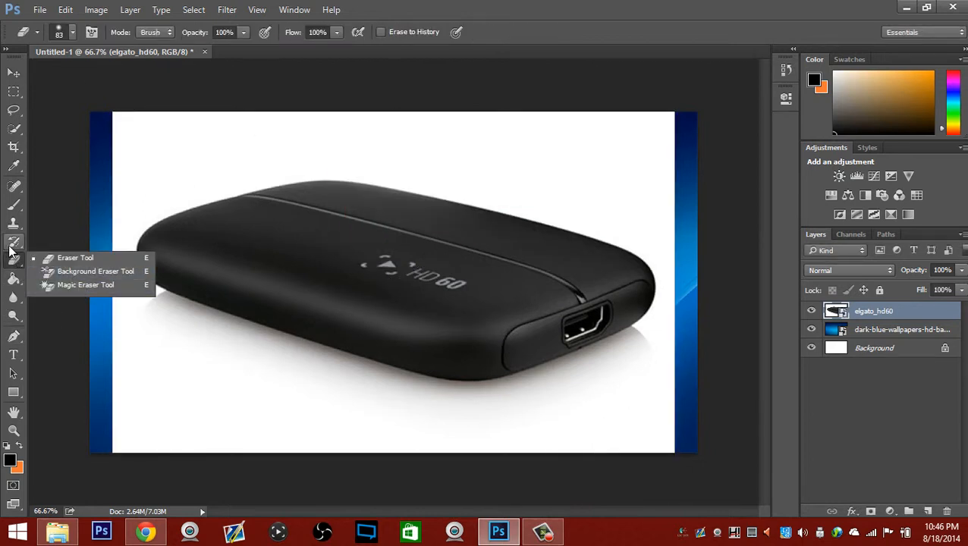
{"action": "left_click", "coordinate": [76, 284]}
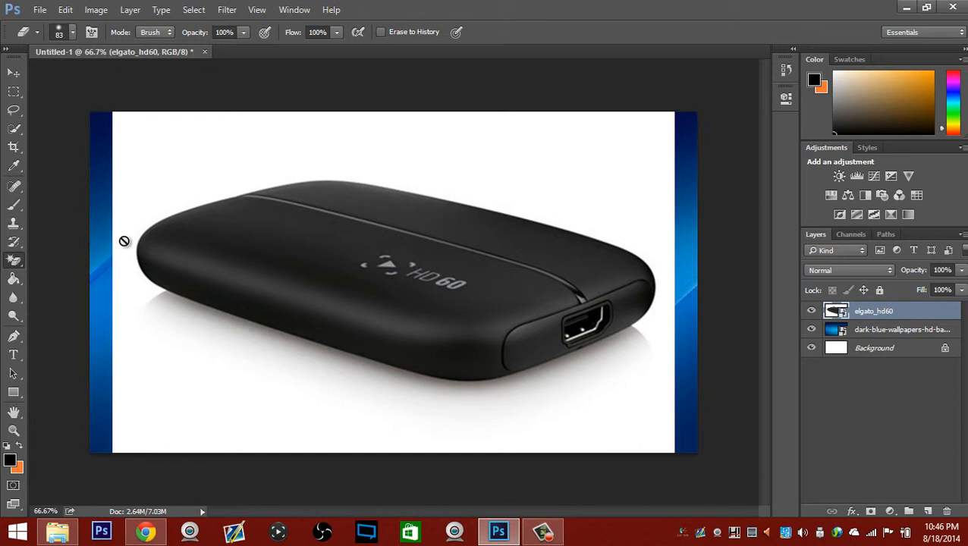
{"action": "left_click", "coordinate": [175, 186]}
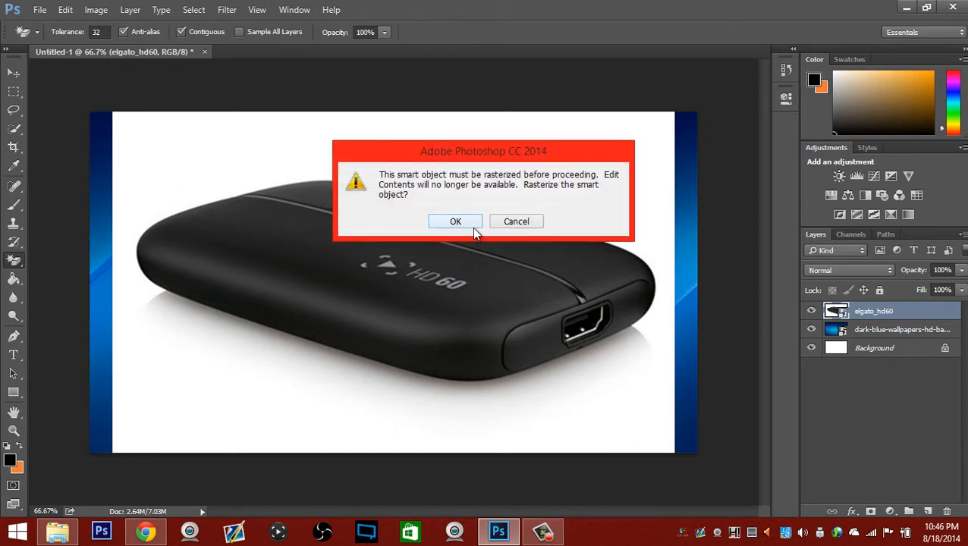
{"action": "left_click", "coordinate": [472, 228]}
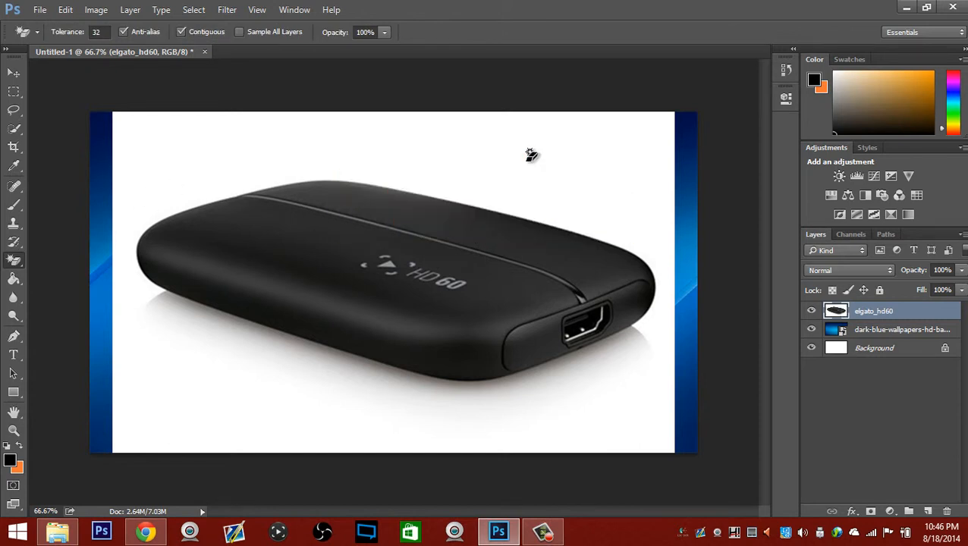
{"action": "left_click", "coordinate": [530, 154]}
{"action": "left_click", "coordinate": [441, 394]}
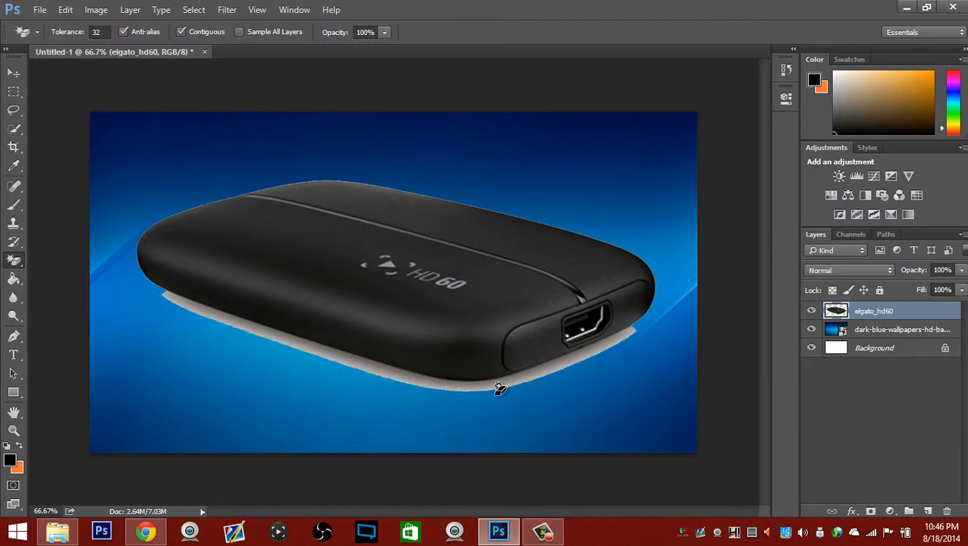
{"action": "left_click", "coordinate": [478, 388]}
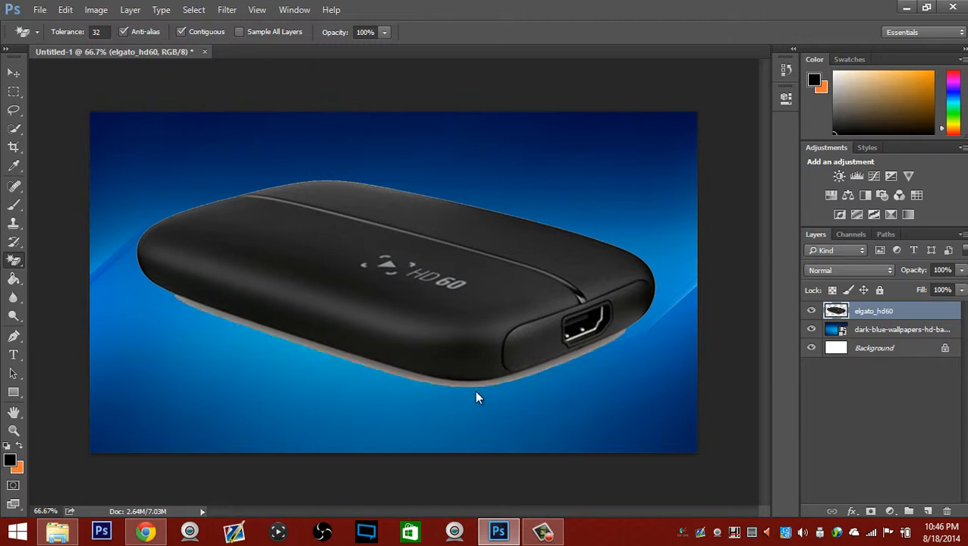
{"action": "left_click", "coordinate": [437, 382]}
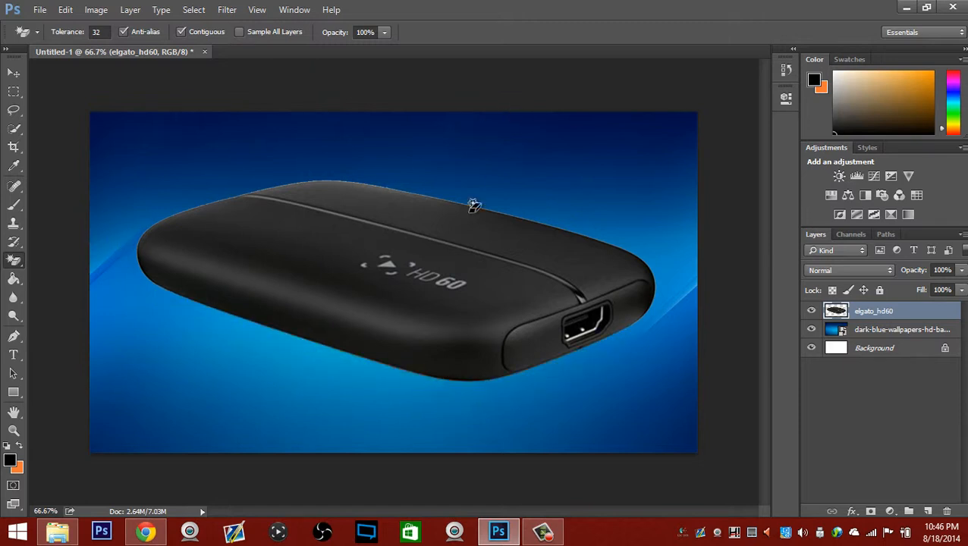
Step: Scale the capture device down to about 68% width and 90% height and apply the transformation
{"action": "left_click", "coordinate": [14, 91]}
{"action": "left_click", "coordinate": [13, 72]}
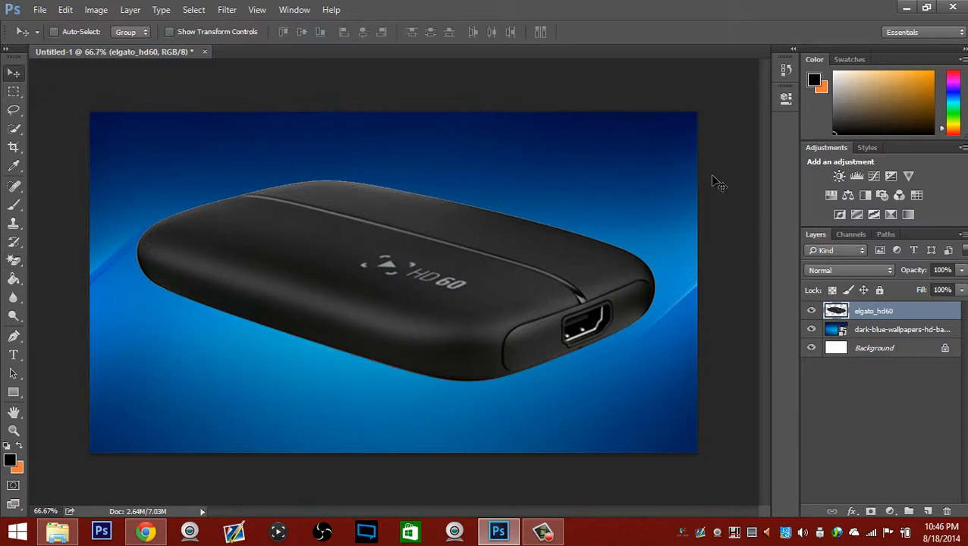
{"action": "key", "text": "ctrl+t"}
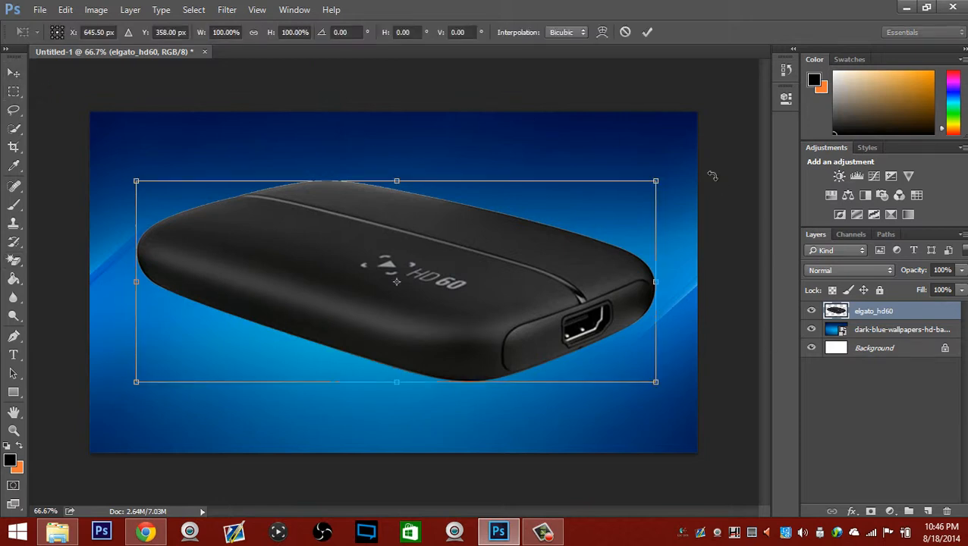
{"action": "left_click_drag", "start_coordinate": [634, 183], "coordinate": [487, 201]}
{"action": "left_click", "coordinate": [14, 72]}
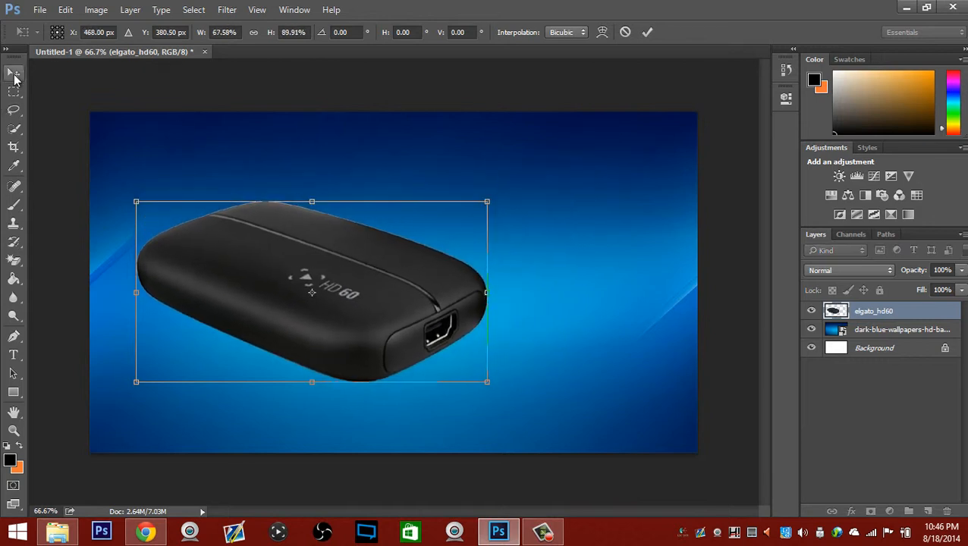
{"action": "left_click", "coordinate": [429, 211]}
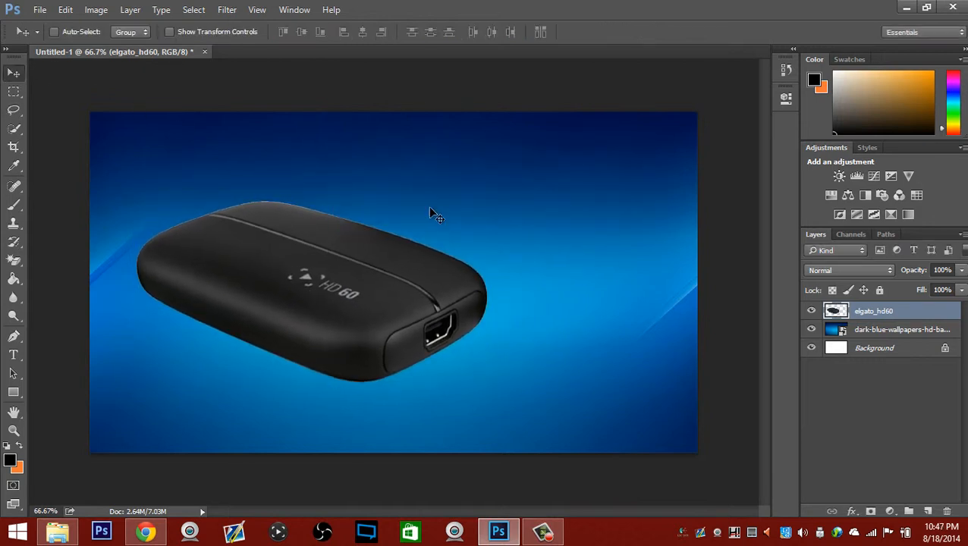
Step: Center the capture device horizontally on the canvas, using a selection of the whole canvas, and deselect
{"action": "key", "text": "ctrl+a"}
{"action": "left_click", "coordinate": [362, 33]}
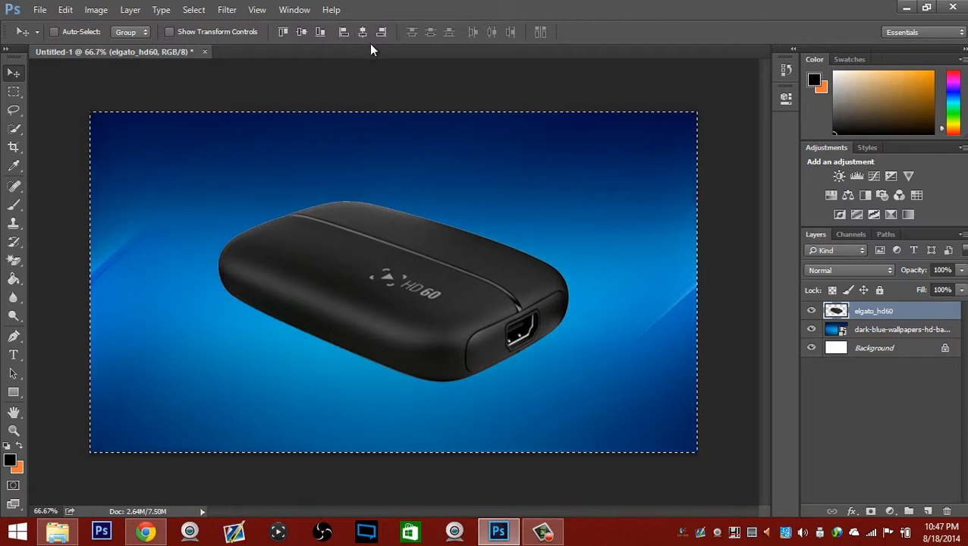
{"action": "key", "text": "ctrl+d"}
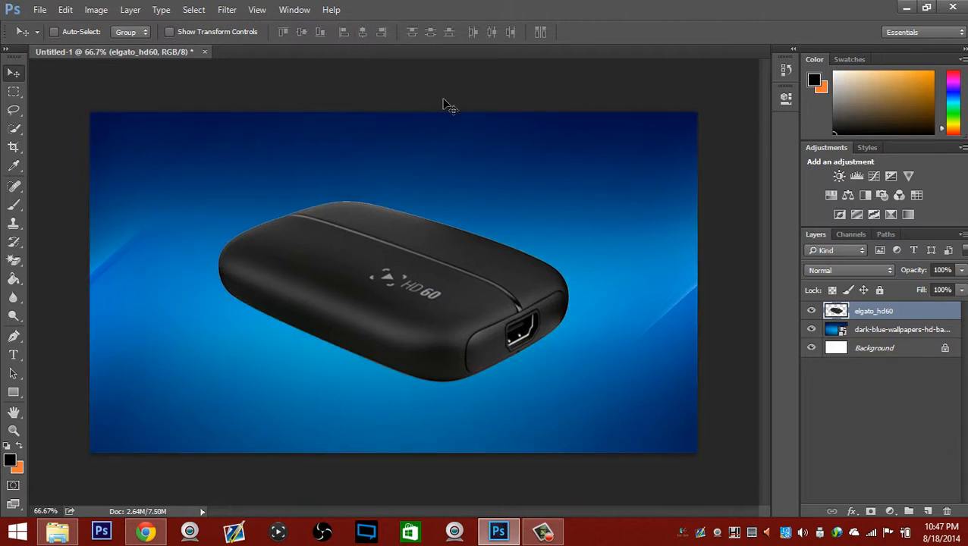
Step: Add the title text "EL GATO HD60" on its own text layer above the capture device
{"action": "left_click", "coordinate": [14, 354]}
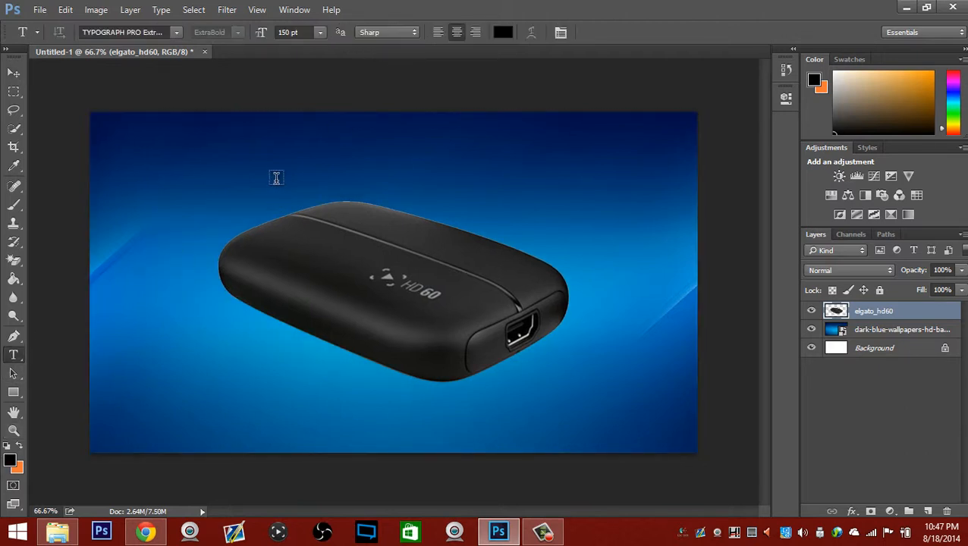
{"action": "left_click", "coordinate": [277, 173]}
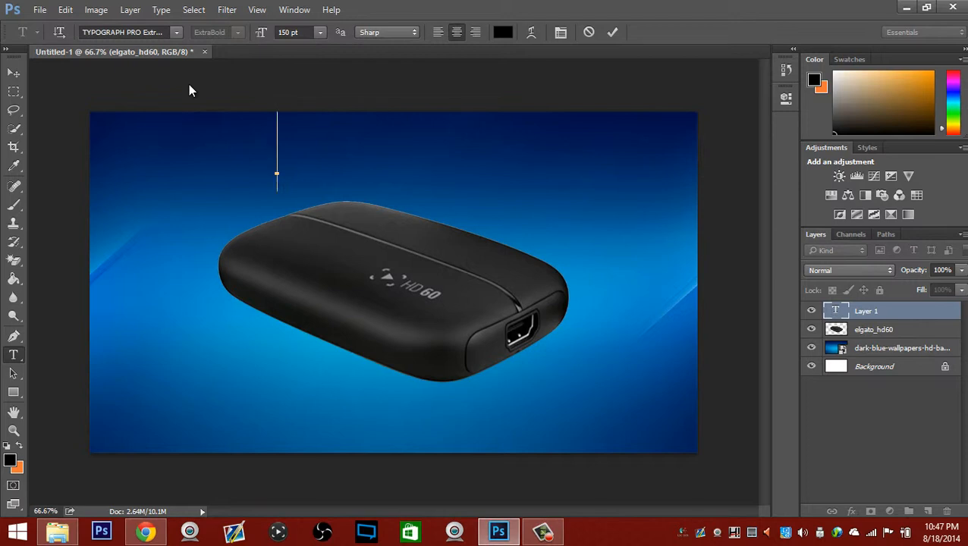
{"action": "type", "text": "EL"}
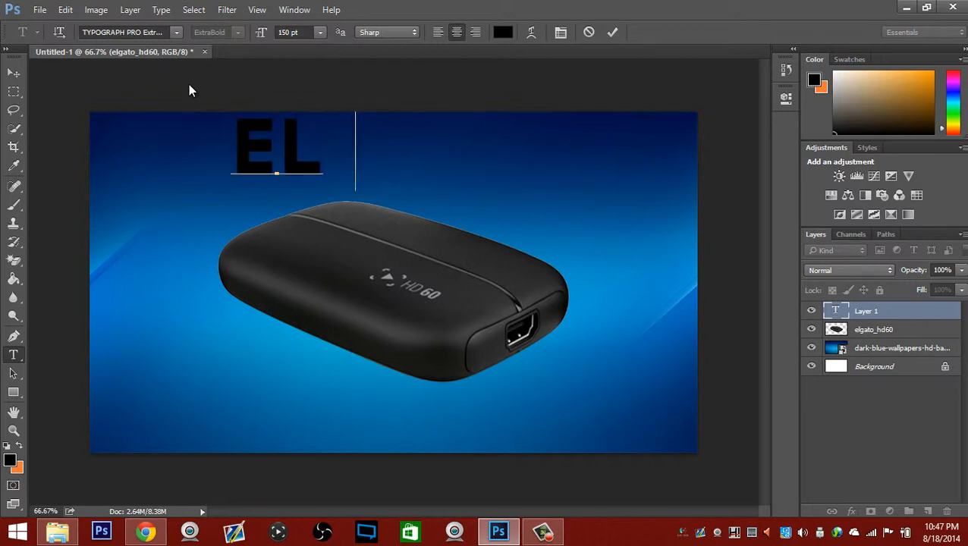
{"action": "key", "text": "BackSpace"}
{"action": "type", "text": "G "}
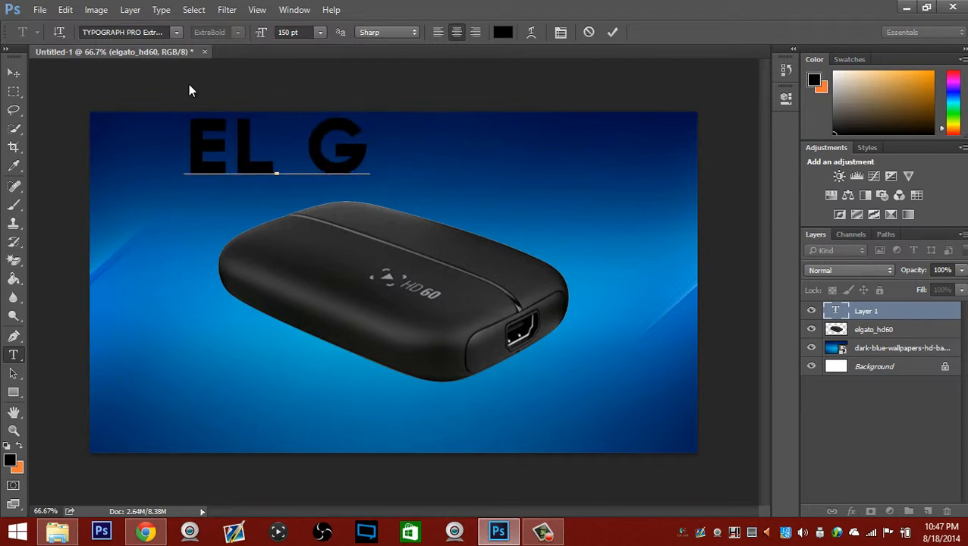
{"action": "type", "text": "ATO HD6"}
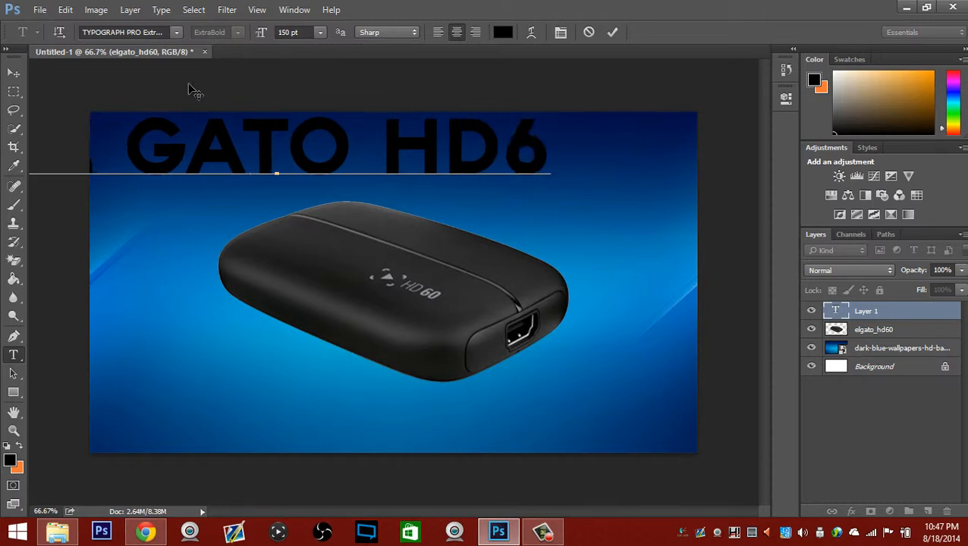
{"action": "type", "text": "0"}
{"action": "left_click", "coordinate": [11, 73]}
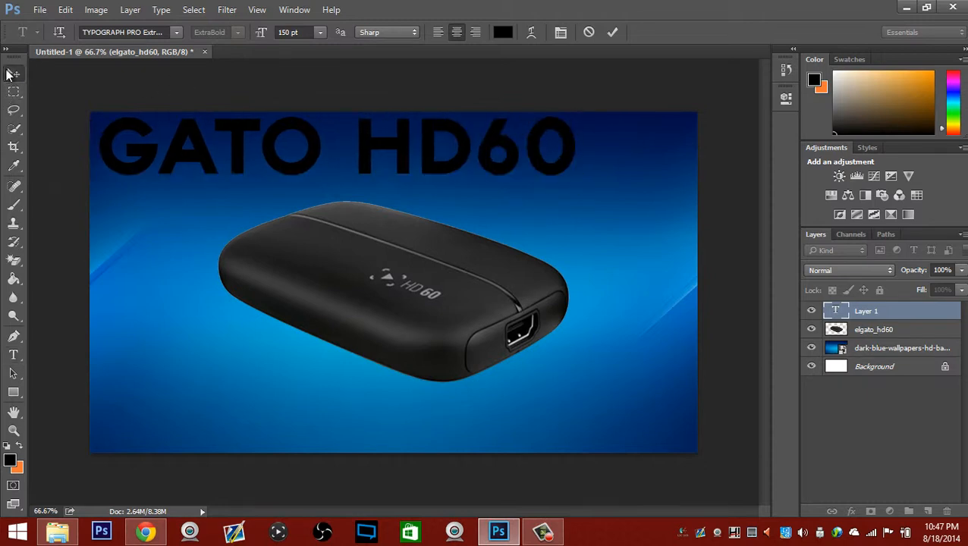
Step: Center the EL GATO HD60 title horizontally on the canvas, using a selection of the whole canvas, and deselect
{"action": "key", "text": "ctrl+a"}
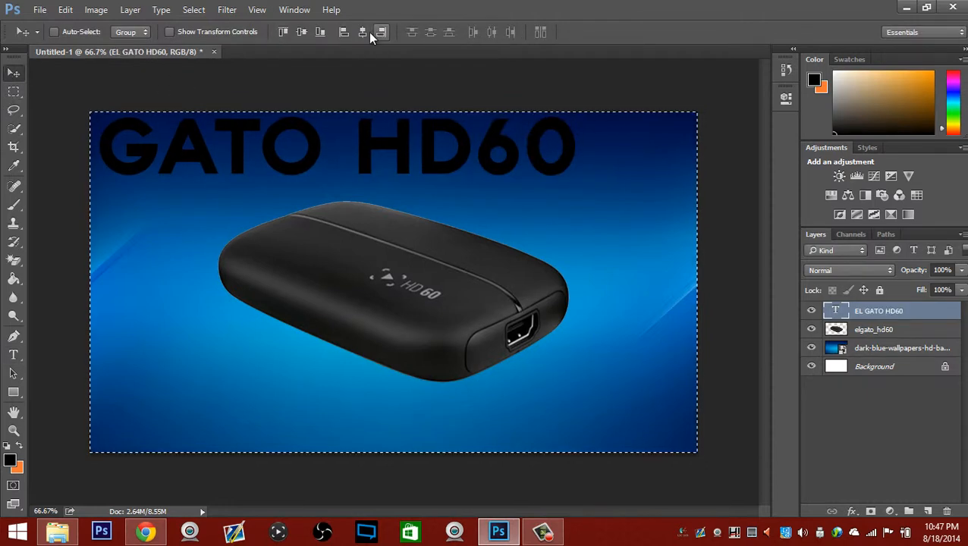
{"action": "left_click", "coordinate": [363, 32]}
{"action": "left_click_drag", "start_coordinate": [320, 162], "coordinate": [327, 160]}
{"action": "key", "text": "ctrl+d"}
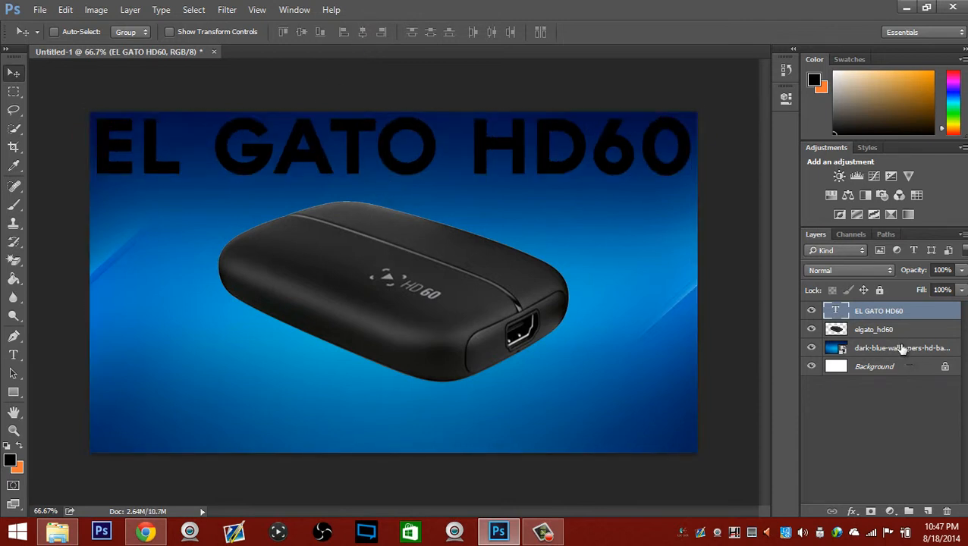
Step: Scale the elgato_hd60 layer down to about 93% width and 90% height and apply the transformation
{"action": "left_click", "coordinate": [887, 331]}
{"action": "key", "text": "ctrl+y"}
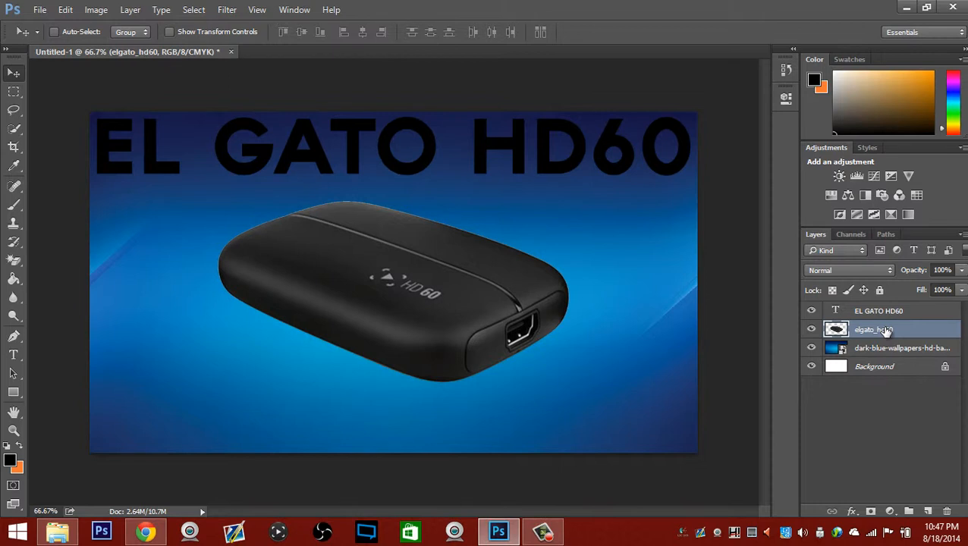
{"action": "key", "text": "ctrl+t"}
{"action": "left_click_drag", "start_coordinate": [570, 207], "coordinate": [549, 221]}
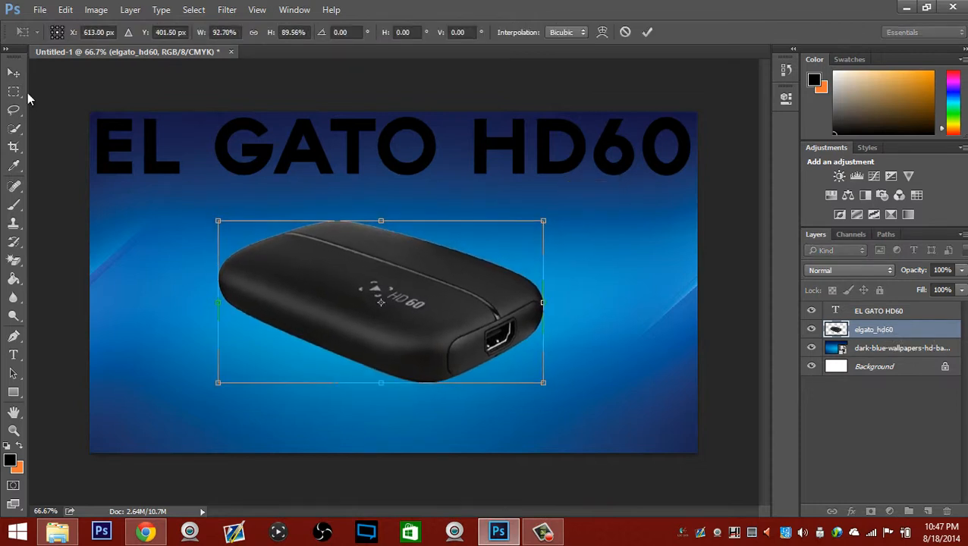
{"action": "left_click", "coordinate": [13, 73]}
Step: Center the smaller capture device horizontally on the canvas and clear the selection
{"action": "left_click", "coordinate": [415, 213]}
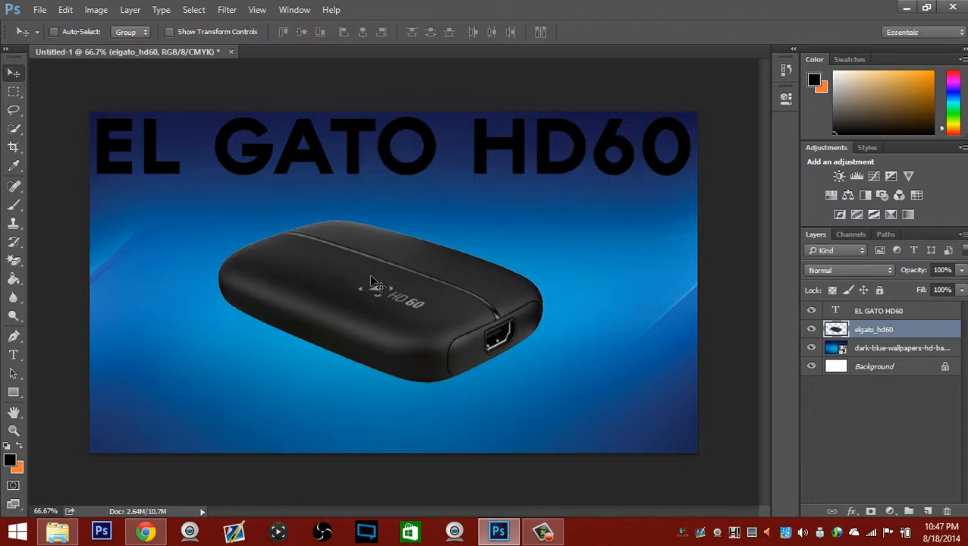
{"action": "left_click", "coordinate": [363, 32]}
{"action": "key", "text": "ctrl+d"}
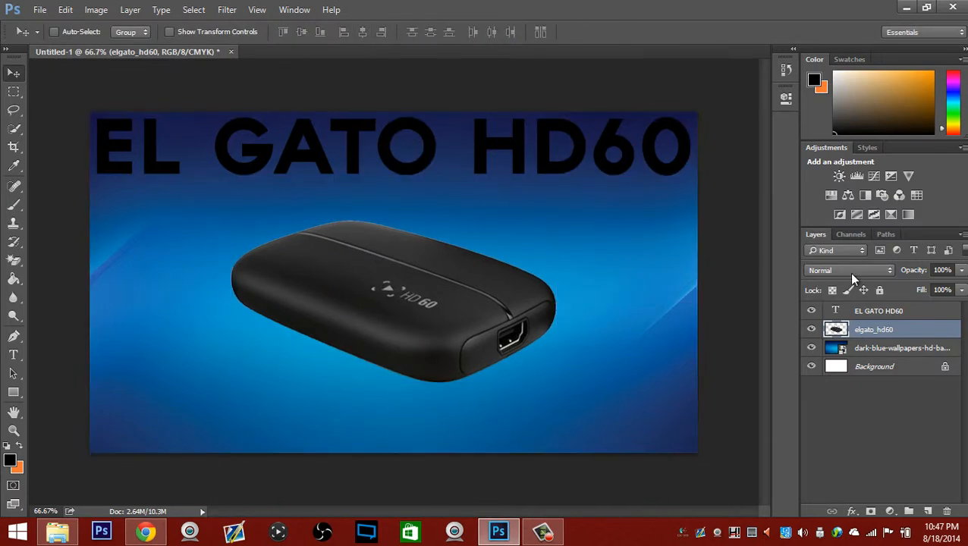
Step: Duplicate the EL GATO HD60 text layer and change the copy's text to "Software"
{"action": "left_click", "coordinate": [880, 315]}
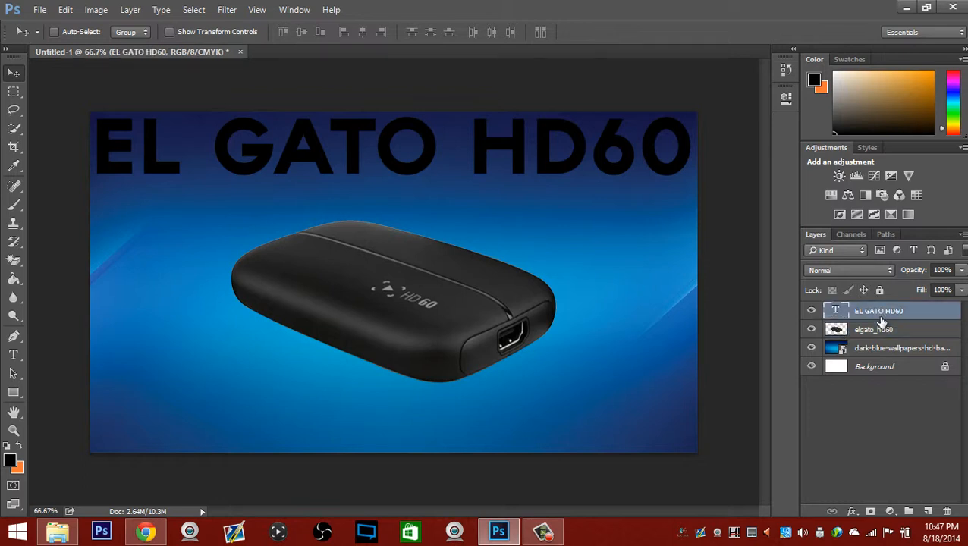
{"action": "key", "text": "ctrl+j"}
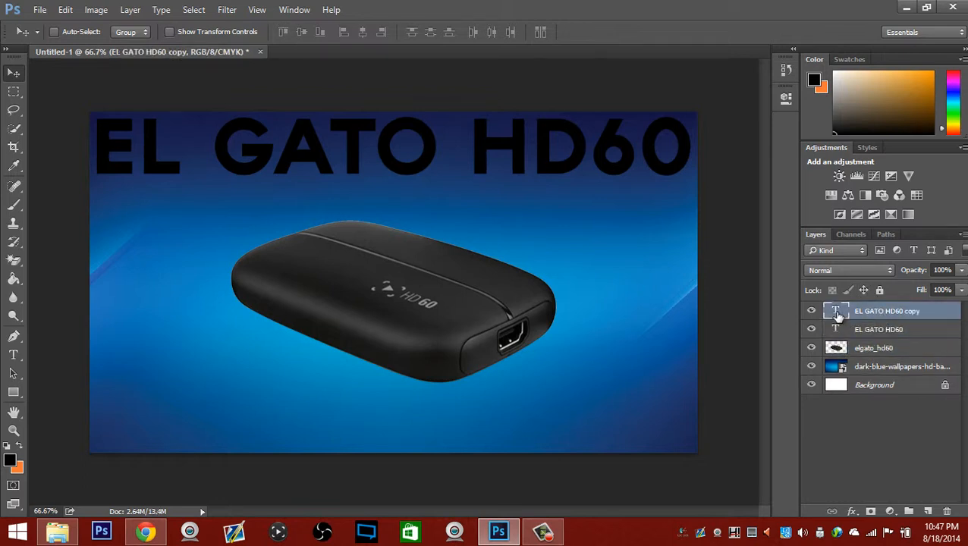
{"action": "double_click", "coordinate": [837, 314]}
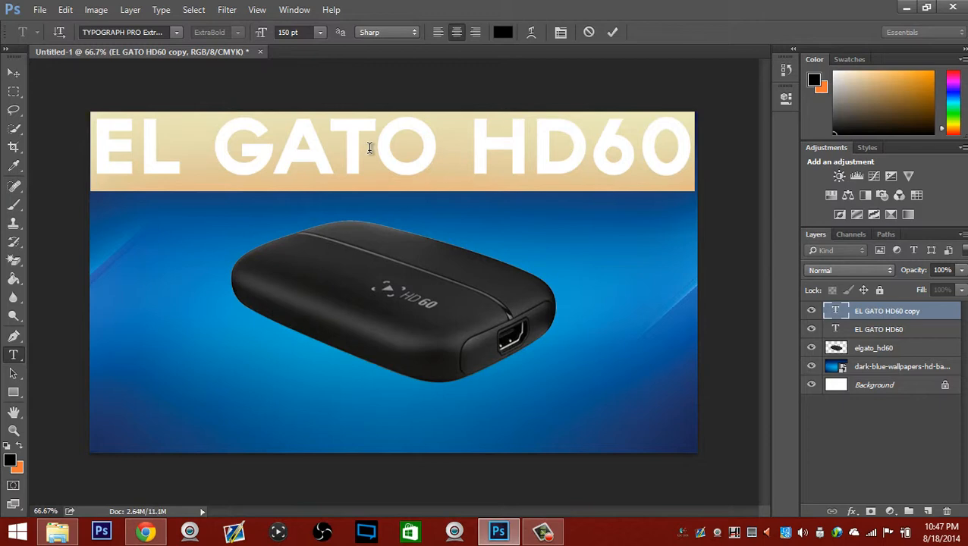
{"action": "type", "text": "SO"}
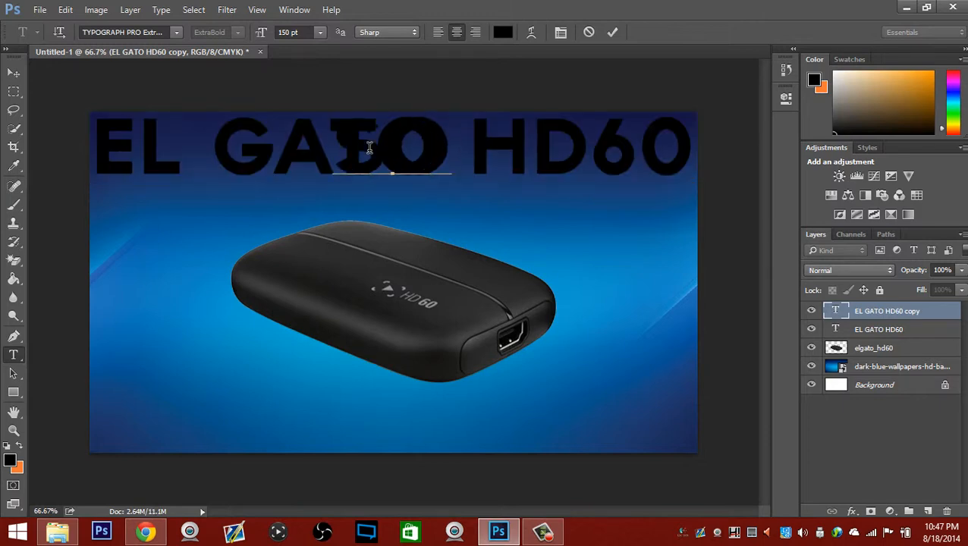
{"action": "type", "text": "FT"}
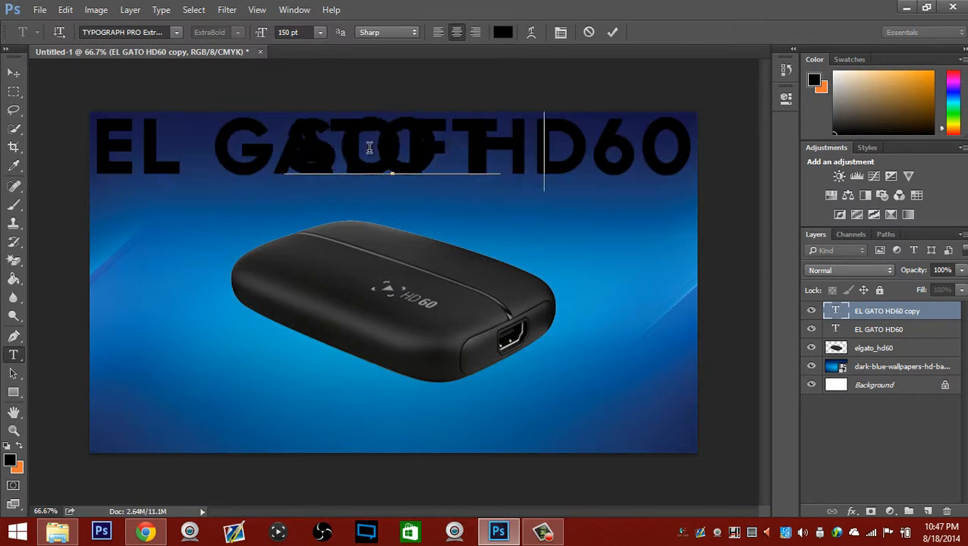
{"action": "type", "text": "WARE"}
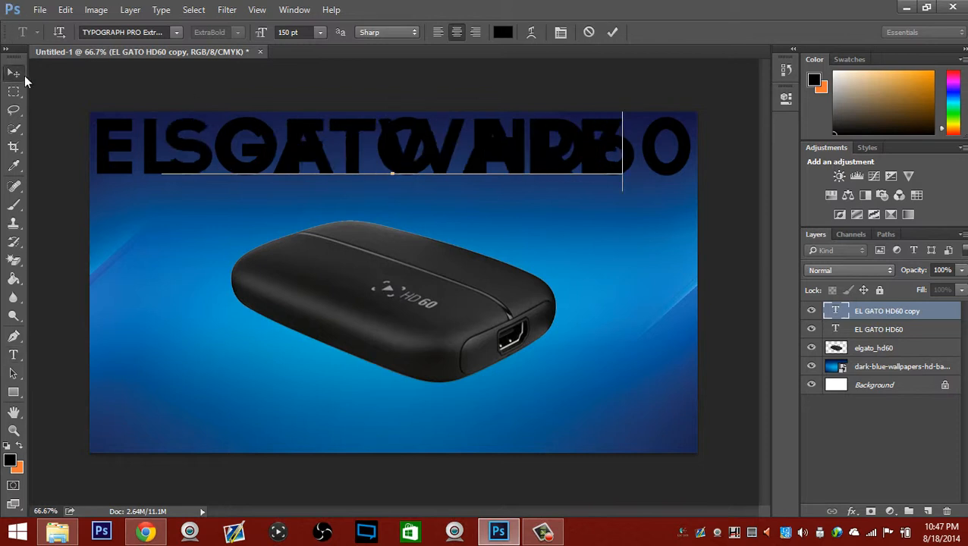
{"action": "left_click", "coordinate": [25, 75]}
Step: Nudge the Software text straight down until it sits just below the EL GATO HD60 title with a small gap
{"action": "key", "text": "Down"}
{"action": "key", "text": "Down"}
{"action": "key", "text": "Down"}
{"action": "key", "text": "Down"}
{"action": "key", "text": "Down"}
{"action": "key", "text": "Down"}
{"action": "key", "text": "Down"}
{"action": "key", "text": "Down"}
{"action": "key", "text": "Down"}
{"action": "key", "text": "Down"}
{"action": "key", "text": "Down"}
{"action": "key", "text": "Down"}
{"action": "key", "text": "Down"}
{"action": "key", "text": "Down"}
{"action": "key", "text": "Down"}
{"action": "key", "text": "Down"}
{"action": "key", "text": "Down"}
{"action": "key", "text": "Down"}
{"action": "key", "text": "Down"}
{"action": "key", "text": "Down"}
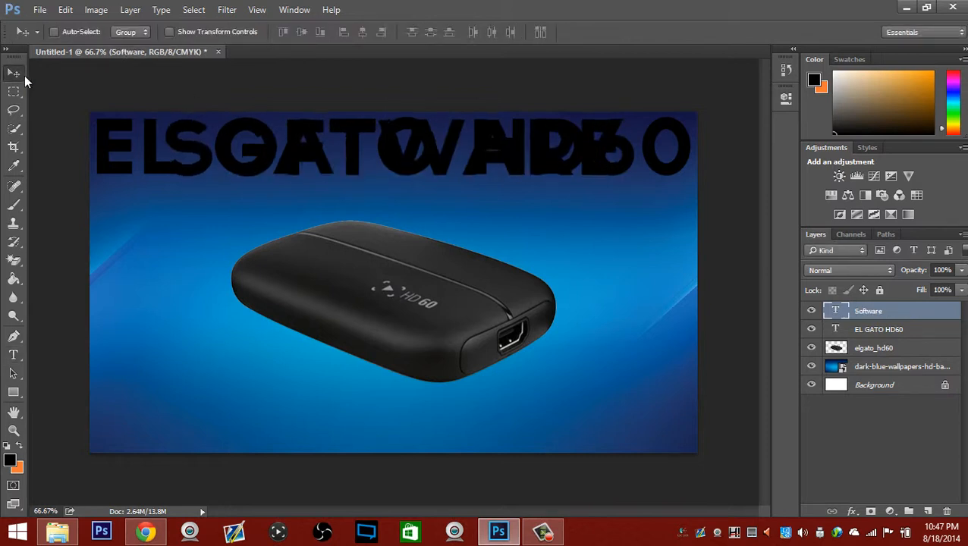
{"action": "key", "text": "Down"}
{"action": "key", "text": "Down"}
{"action": "key", "text": "Down"}
{"action": "key", "text": "Down"}
{"action": "key", "text": "Down"}
{"action": "key", "text": "Down"}
{"action": "key", "text": "Down"}
{"action": "key", "text": "Down"}
{"action": "key", "text": "Down"}
{"action": "key", "text": "Down"}
{"action": "key", "text": "Down"}
{"action": "key", "text": "Down"}
{"action": "key", "text": "Down"}
{"action": "key", "text": "Down"}
{"action": "key", "text": "Down"}
{"action": "key", "text": "Down"}
{"action": "key", "text": "Down"}
{"action": "key", "text": "Down"}
{"action": "key", "text": "Down"}
{"action": "key", "text": "Down"}
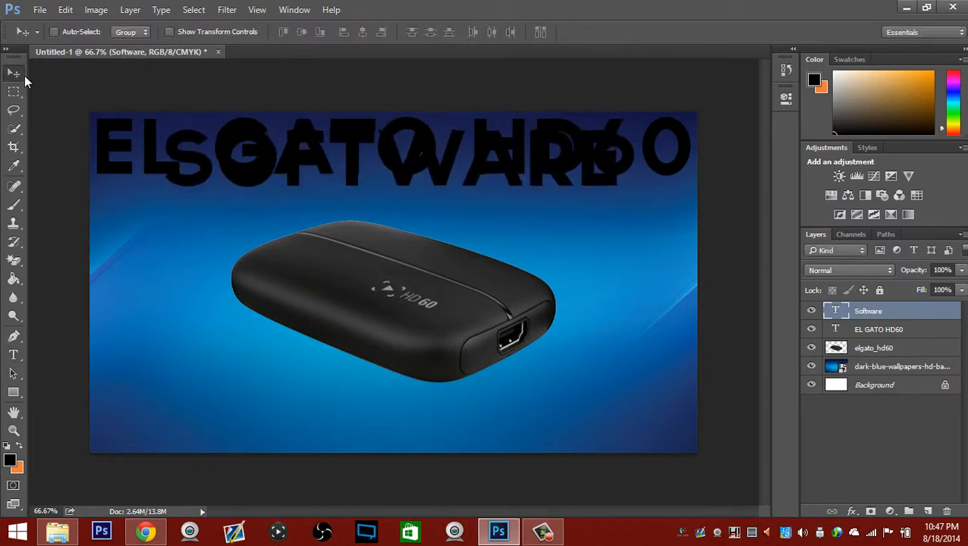
{"action": "key", "text": "Down"}
{"action": "key", "text": "Down"}
{"action": "key", "text": "Down"}
{"action": "key", "text": "Down"}
{"action": "key", "text": "Down"}
{"action": "key", "text": "Down"}
{"action": "key", "text": "Down"}
{"action": "key", "text": "Down"}
{"action": "key", "text": "Down"}
{"action": "key", "text": "Down"}
{"action": "key", "text": "Down"}
{"action": "key", "text": "Down"}
{"action": "key", "text": "Down"}
{"action": "key", "text": "Down"}
{"action": "key", "text": "Down"}
{"action": "key", "text": "Down"}
{"action": "key", "text": "Down"}
{"action": "key", "text": "Down"}
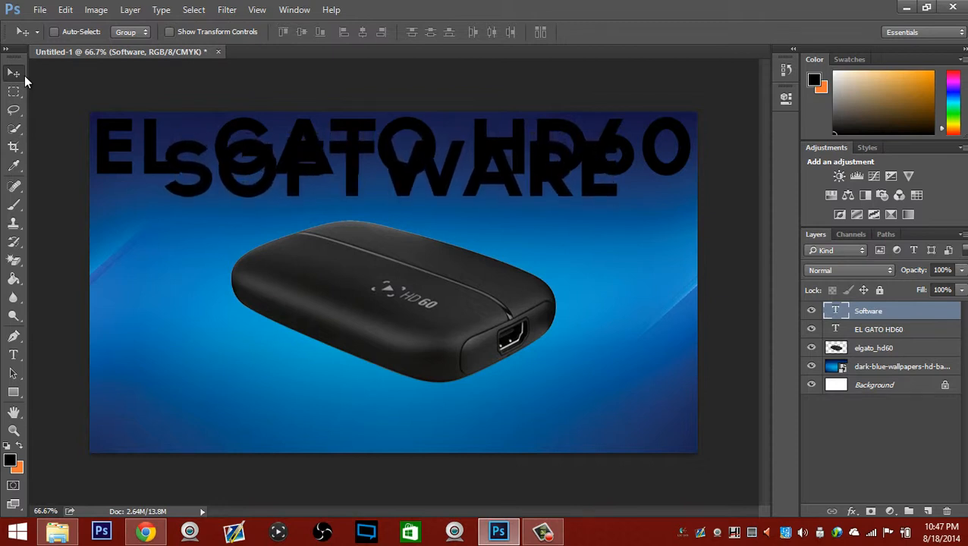
{"action": "key", "text": "Down"}
{"action": "key", "text": "Down"}
{"action": "key", "text": "Down"}
{"action": "key", "text": "Down"}
{"action": "key", "text": "Down"}
{"action": "key", "text": "Down"}
{"action": "key", "text": "Down"}
{"action": "key", "text": "Down"}
{"action": "key", "text": "Down"}
{"action": "key", "text": "Down"}
{"action": "key", "text": "Down"}
{"action": "key", "text": "Down"}
{"action": "key", "text": "Down"}
{"action": "key", "text": "Down"}
{"action": "key", "text": "Down"}
{"action": "key", "text": "Down"}
{"action": "key", "text": "Down"}
{"action": "key", "text": "Down"}
{"action": "key", "text": "Down"}
{"action": "key", "text": "Down"}
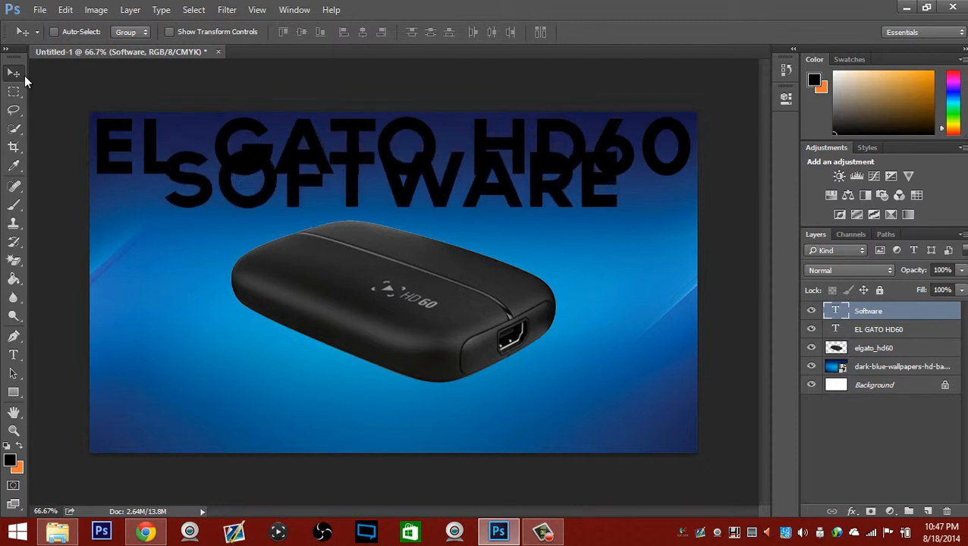
{"action": "key", "text": "Down"}
{"action": "key", "text": "Down"}
{"action": "key", "text": "Down"}
{"action": "key", "text": "Down"}
{"action": "key", "text": "Down"}
{"action": "key", "text": "Down"}
{"action": "key", "text": "Down"}
{"action": "key", "text": "Down"}
{"action": "key", "text": "Down"}
{"action": "key", "text": "Down"}
{"action": "key", "text": "Down"}
{"action": "key", "text": "Down"}
{"action": "key", "text": "Down"}
{"action": "key", "text": "Down"}
{"action": "key", "text": "Down"}
{"action": "key", "text": "Down"}
{"action": "key", "text": "Down"}
{"action": "key", "text": "Down"}
{"action": "key", "text": "Down"}
{"action": "key", "text": "Down"}
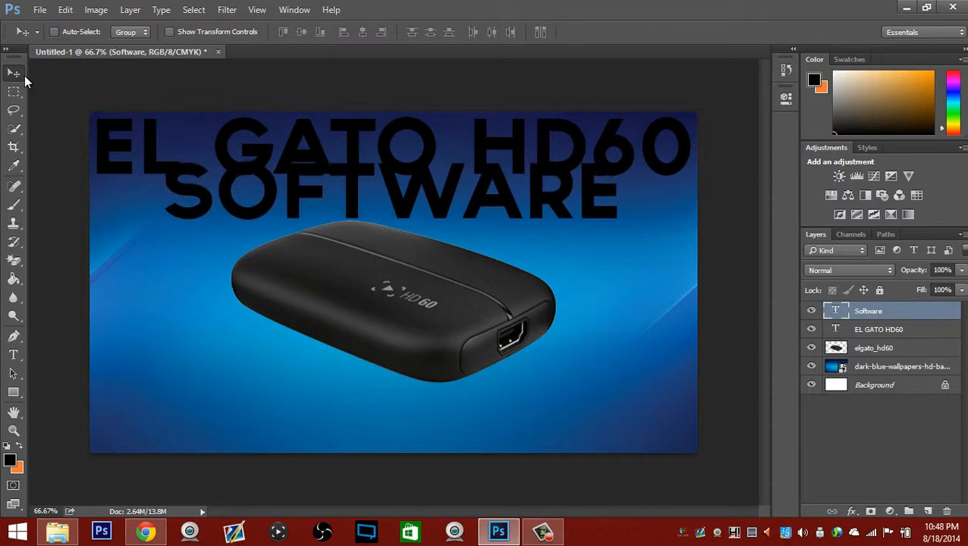
{"action": "key", "text": "Down"}
{"action": "key", "text": "Down"}
{"action": "key", "text": "Down"}
{"action": "key", "text": "Down"}
{"action": "key", "text": "Down"}
{"action": "key", "text": "Down"}
{"action": "key", "text": "Down"}
{"action": "key", "text": "Down"}
{"action": "key", "text": "Down"}
{"action": "key", "text": "Down"}
{"action": "key", "text": "Down"}
{"action": "key", "text": "Down"}
{"action": "key", "text": "Down"}
{"action": "key", "text": "Down"}
{"action": "key", "text": "Down"}
{"action": "key", "text": "Down"}
{"action": "key", "text": "Down"}
{"action": "key", "text": "Down"}
{"action": "key", "text": "Down"}
{"action": "key", "text": "Down"}
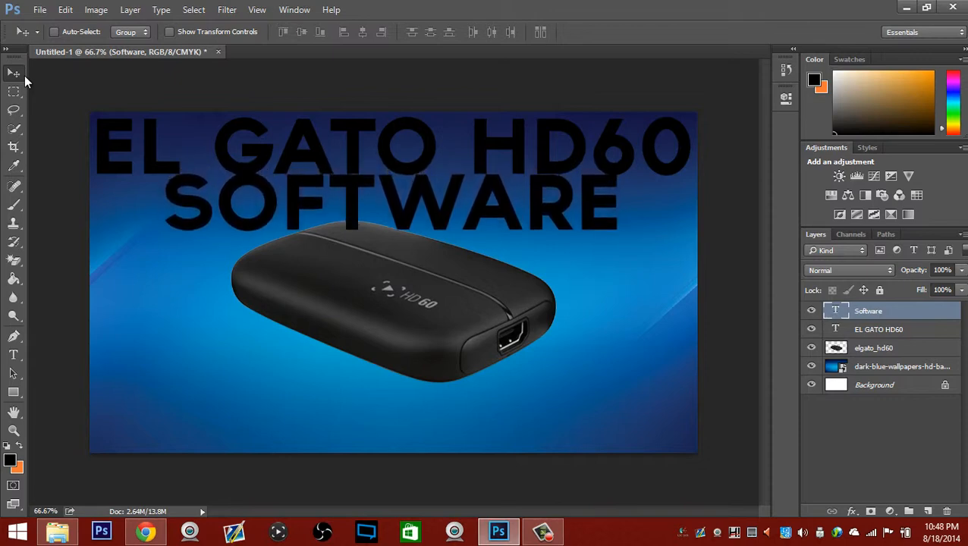
{"action": "key", "text": "Down"}
{"action": "key", "text": "Down"}
{"action": "key", "text": "Down"}
{"action": "key", "text": "Down"}
{"action": "key", "text": "Down"}
{"action": "key", "text": "Down"}
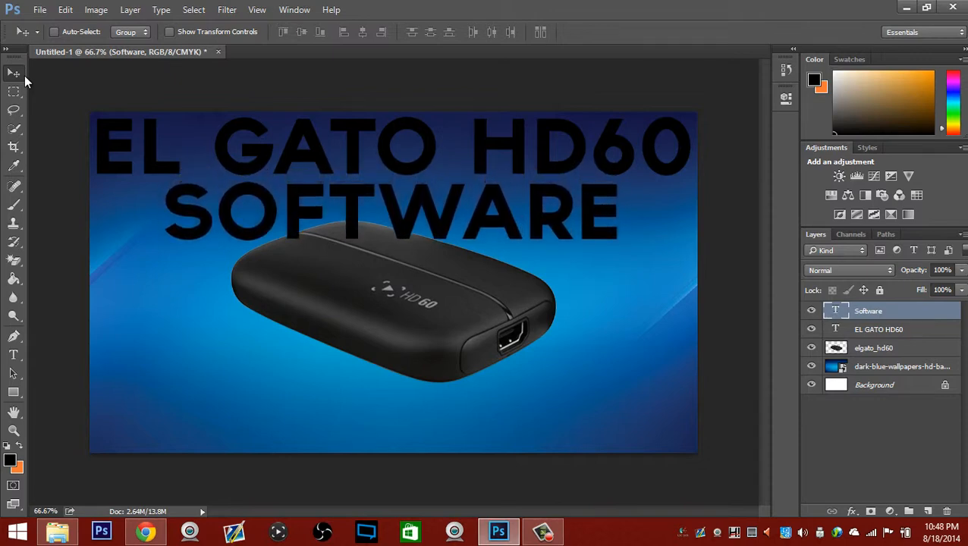
Step: Move the elgato_hd60 layer straight down about 0.57 in so the device sits just beneath the Software text
{"action": "left_click", "coordinate": [880, 347]}
{"action": "key", "text": "Down"}
{"action": "key", "text": "Down"}
{"action": "key", "text": "Down"}
{"action": "key", "text": "Down"}
{"action": "key", "text": "Down"}
{"action": "key", "text": "Down"}
{"action": "key", "text": "Down"}
{"action": "key", "text": "Down"}
{"action": "key", "text": "Down"}
{"action": "key", "text": "Down"}
{"action": "key", "text": "Down"}
{"action": "key", "text": "Down"}
{"action": "key", "text": "Down"}
{"action": "key", "text": "Down"}
{"action": "key", "text": "Down"}
{"action": "key", "text": "Down"}
{"action": "key", "text": "Down"}
{"action": "key", "text": "Down"}
{"action": "key", "text": "Down"}
{"action": "key", "text": "Down"}
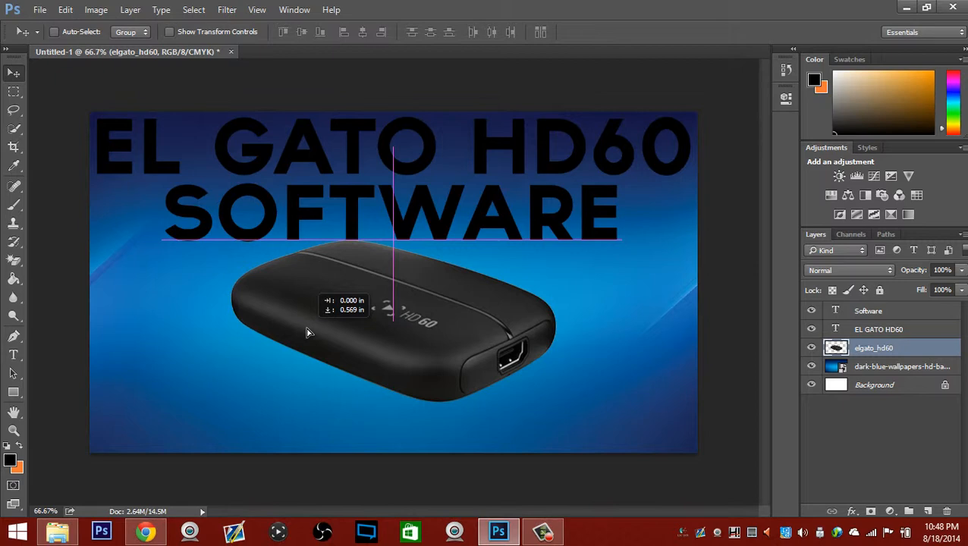
{"action": "left_click_drag", "start_coordinate": [308, 332], "coordinate": [308, 334]}
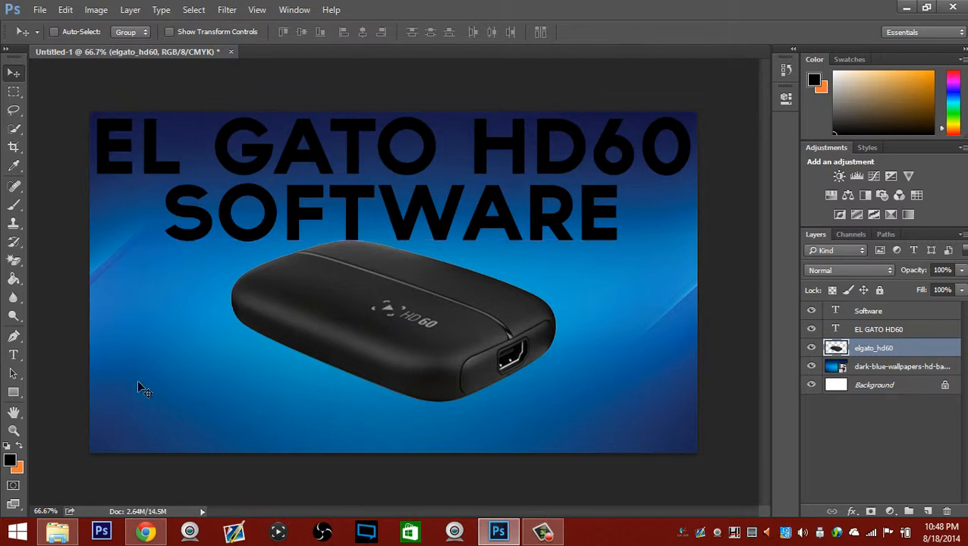
Step: Duplicate the Software text layer and change the copy's text to "Review"
{"action": "left_click", "coordinate": [886, 313]}
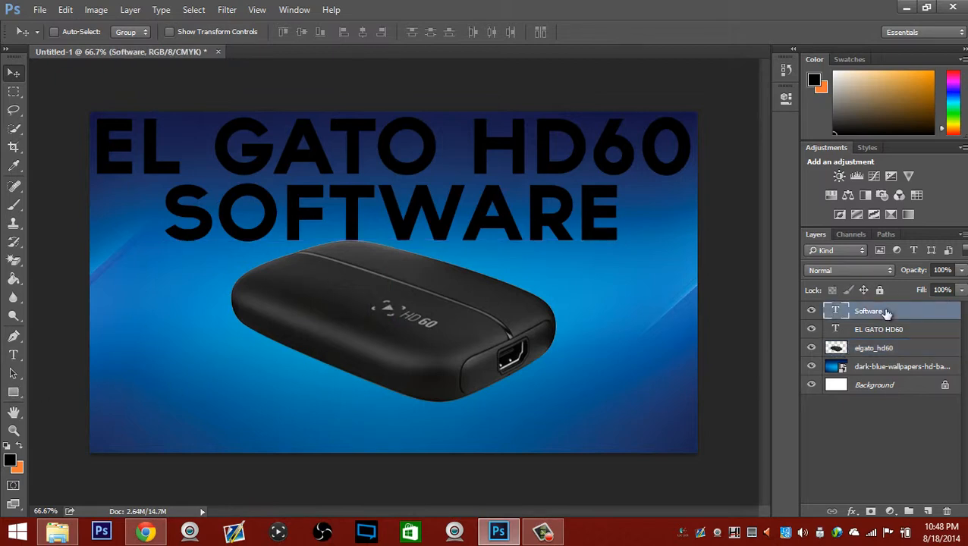
{"action": "key", "text": "ctrl+j"}
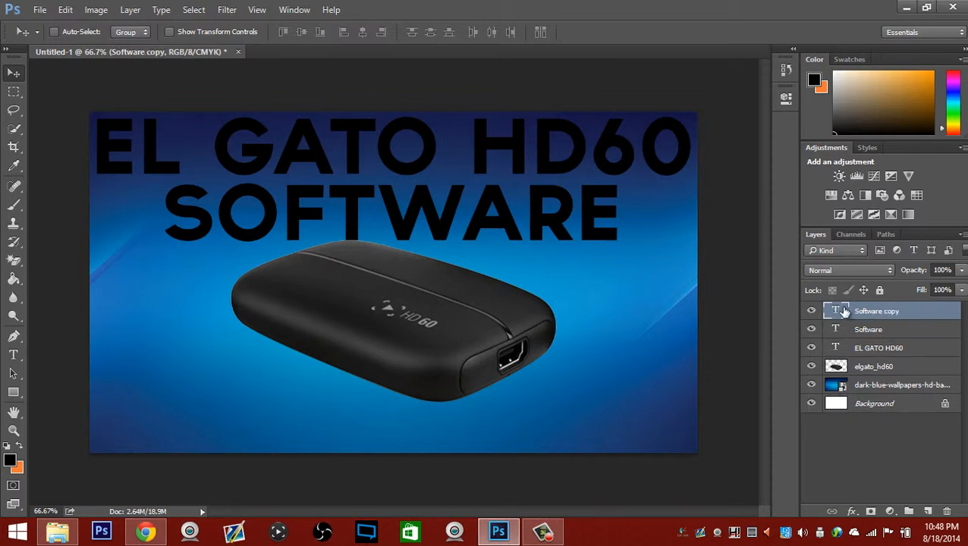
{"action": "double_click", "coordinate": [839, 310]}
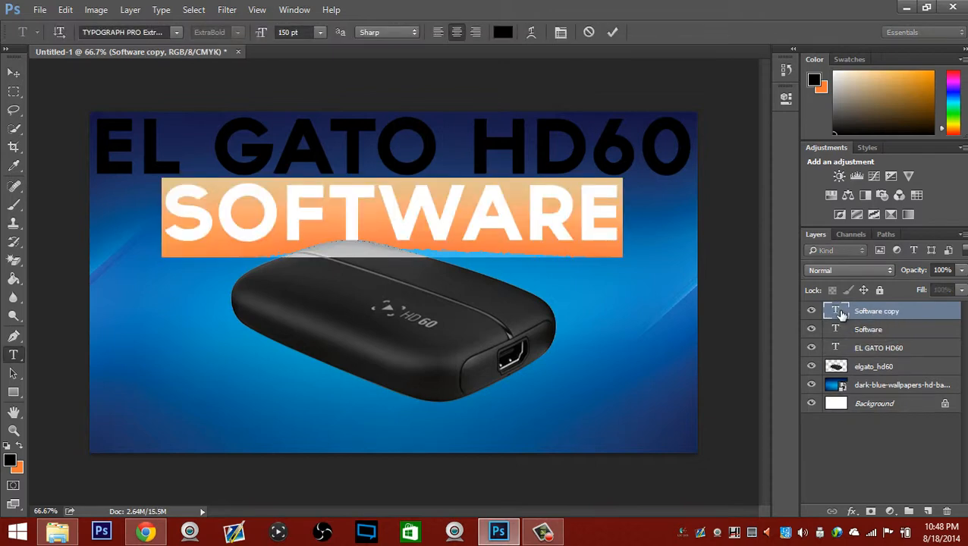
{"action": "key", "text": "BackSpace"}
{"action": "type", "text": "REV"}
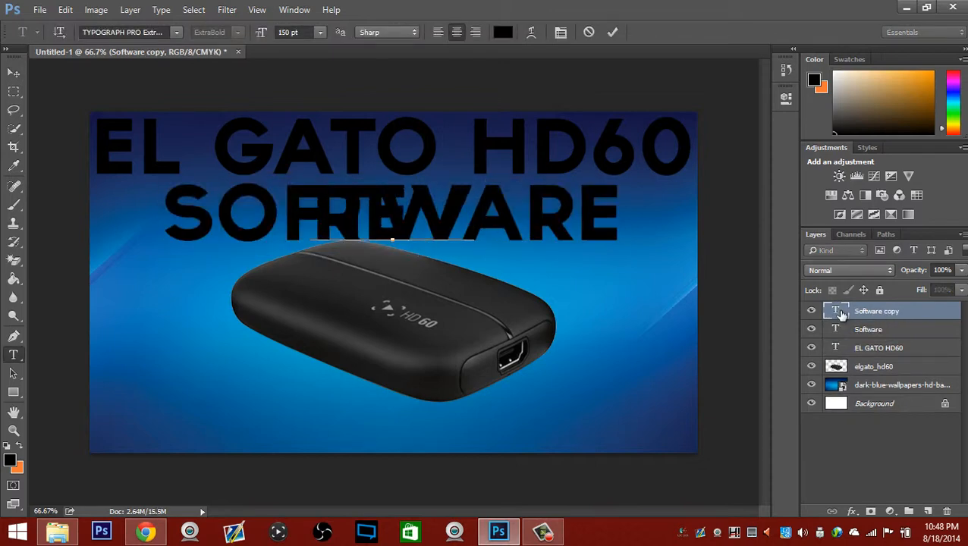
{"action": "type", "text": "IEW"}
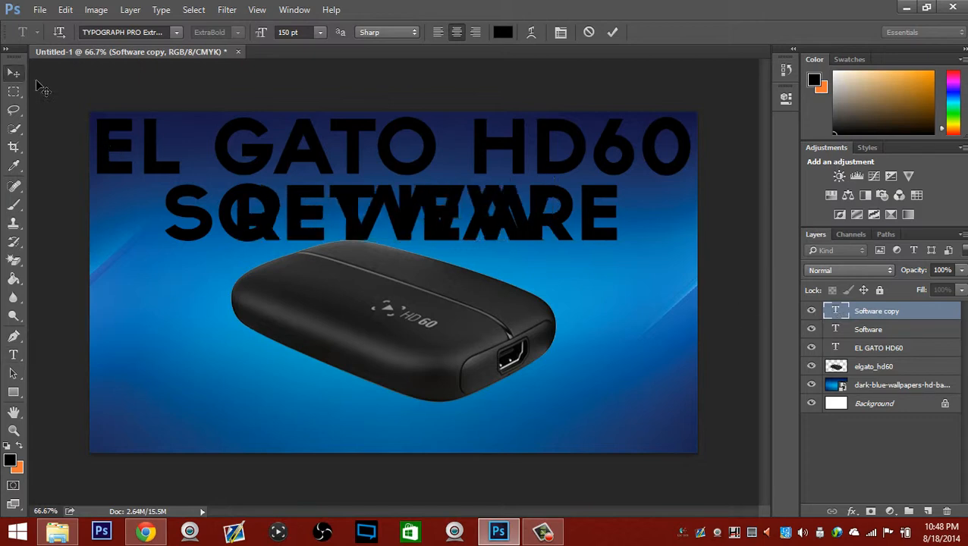
{"action": "left_click", "coordinate": [14, 72]}
Step: Move the Review text below the device to the canvas's lower edge, center it horizontally on the canvas and clear the selection
{"action": "left_click_drag", "start_coordinate": [350, 249], "coordinate": [373, 417]}
{"action": "key", "text": "ctrl"}
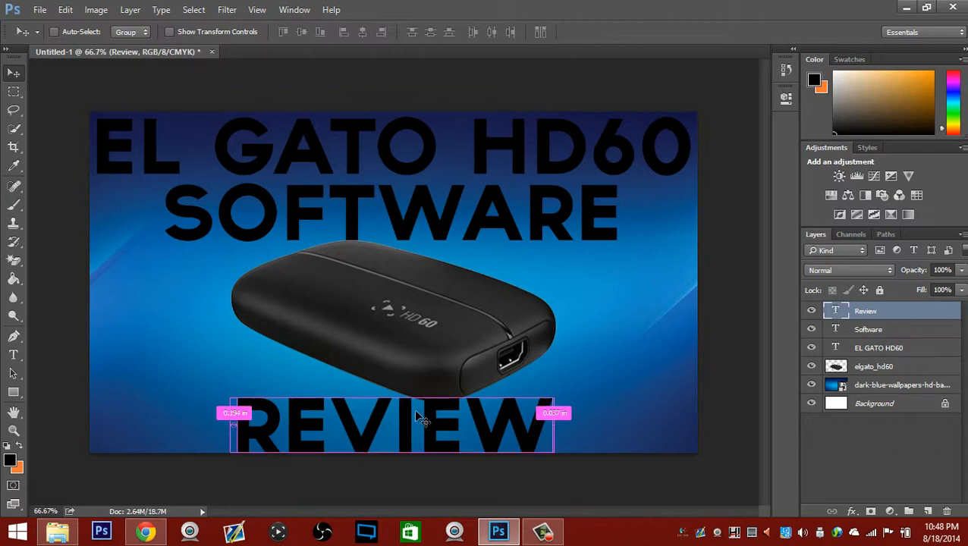
{"action": "key", "text": "ctrl+a"}
{"action": "left_click", "coordinate": [362, 34]}
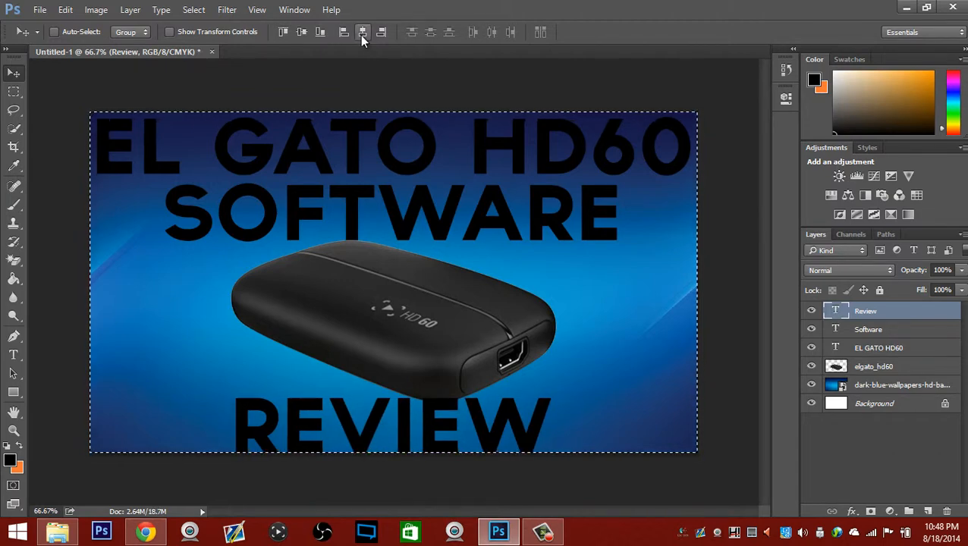
{"action": "key", "text": "ctrl+d"}
Step: Scale the elgato_hd60 layer down to about 98% width and 97% height so it clears the Review text, and apply the transformation
{"action": "left_click", "coordinate": [873, 349]}
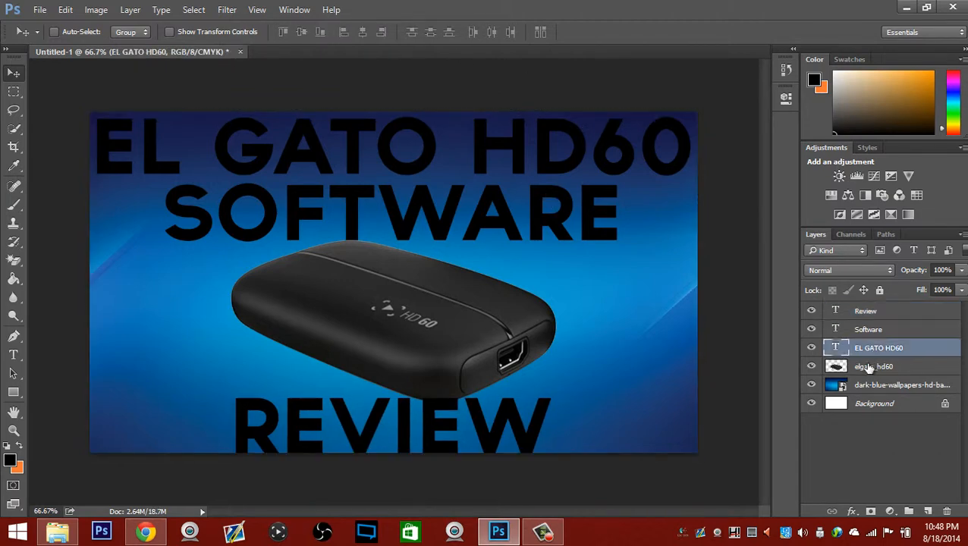
{"action": "left_click", "coordinate": [870, 368]}
{"action": "key", "text": "ctrl+t"}
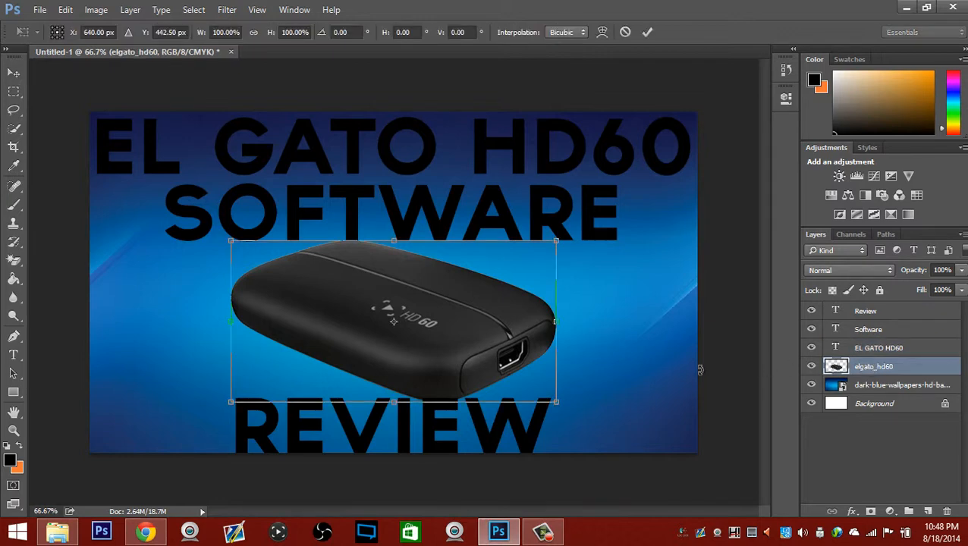
{"action": "mouse_move", "coordinate": [553, 399]}
{"action": "left_mouse_down"}
{"action": "mouse_move", "coordinate": [547, 383]}
{"action": "mouse_move", "coordinate": [547, 391]}
{"action": "left_mouse_up"}
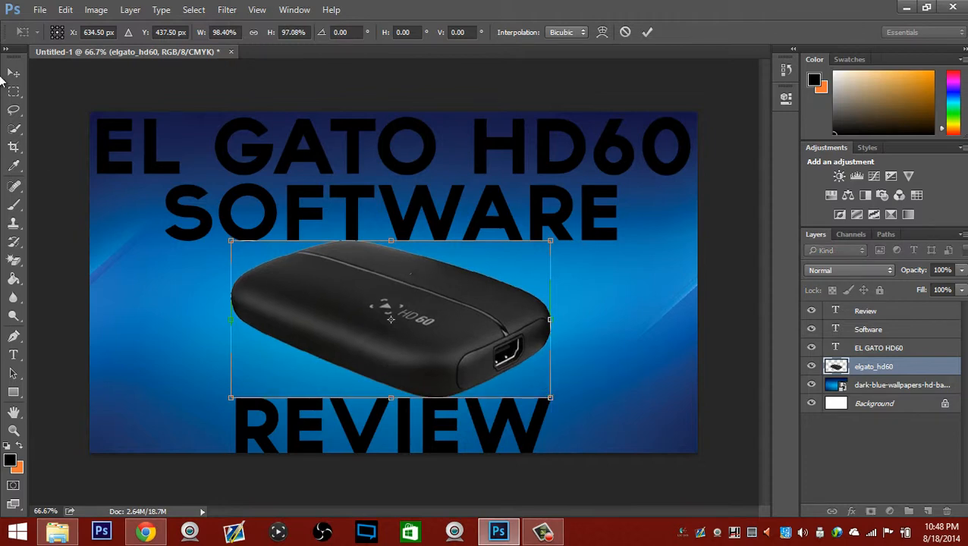
{"action": "left_click", "coordinate": [13, 73]}
{"action": "left_click", "coordinate": [431, 212]}
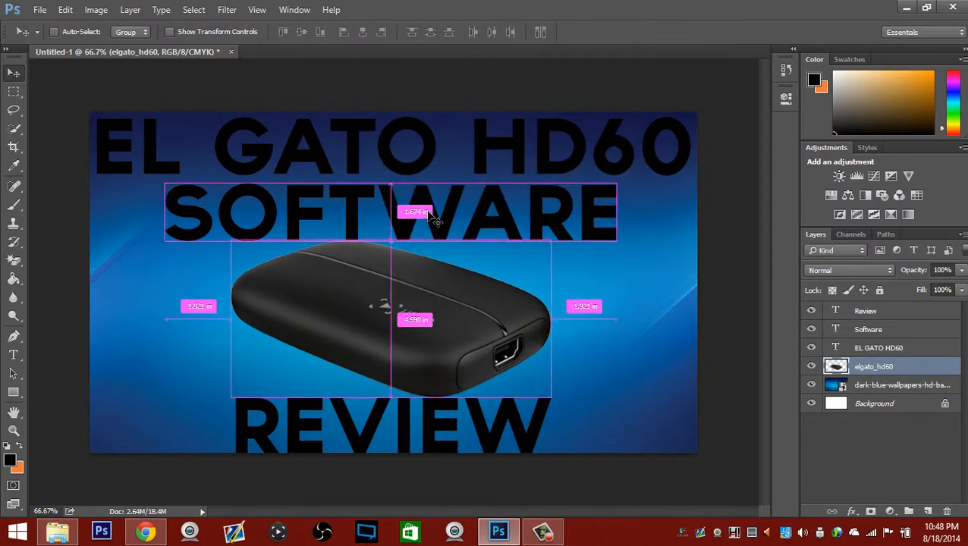
Step: Center the rescaled device horizontally on the canvas and clear the selection
{"action": "key", "text": "ctrl+a"}
{"action": "left_click", "coordinate": [362, 32]}
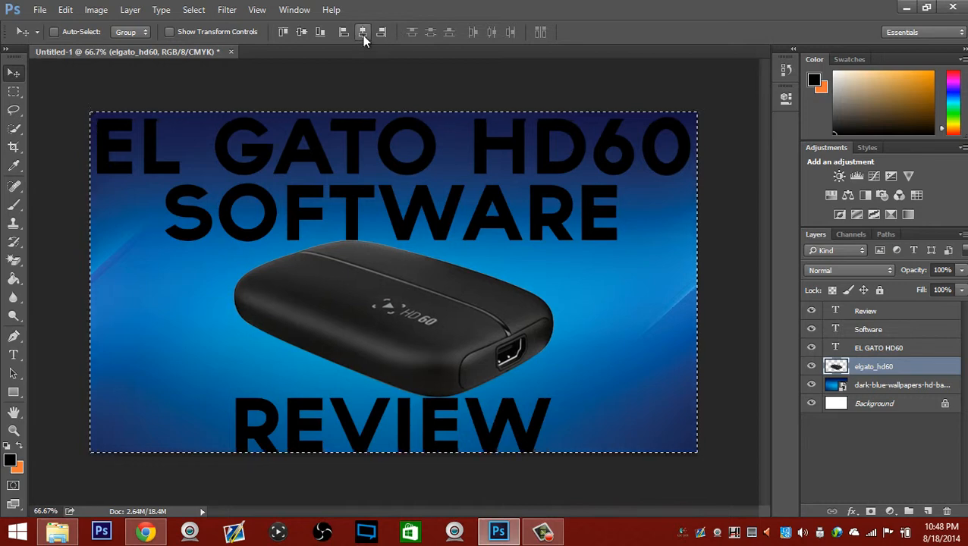
{"action": "key", "text": "ctrl+d"}
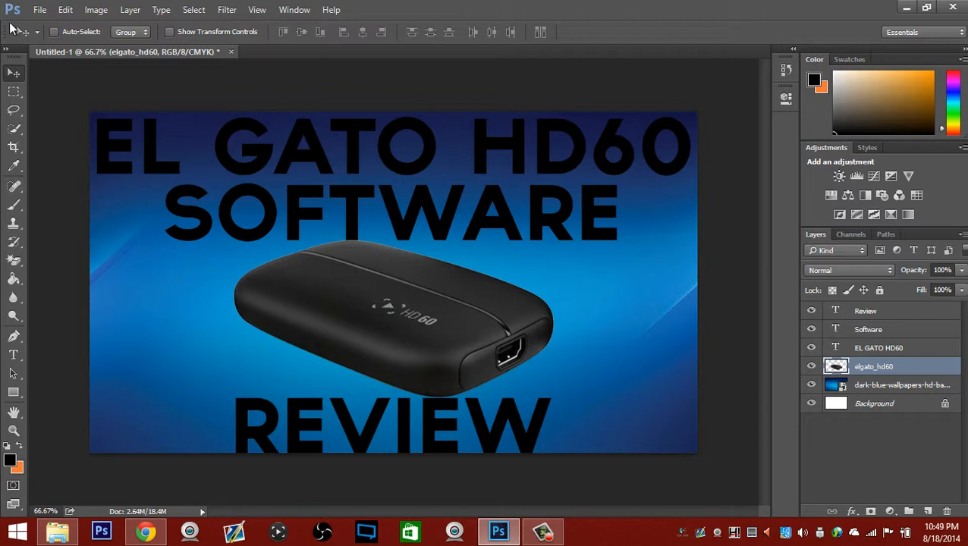
Step: Open the ItsMoab Layer Styles Pack file from the Downloads folder without resolving its missing fonts
{"action": "left_click", "coordinate": [40, 9]}
{"action": "left_click", "coordinate": [49, 36]}
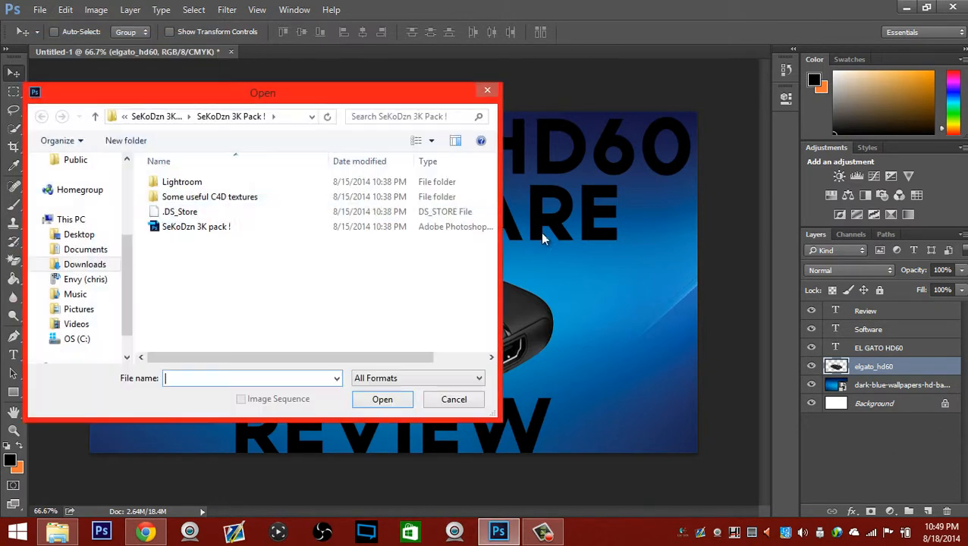
{"action": "left_click", "coordinate": [85, 264]}
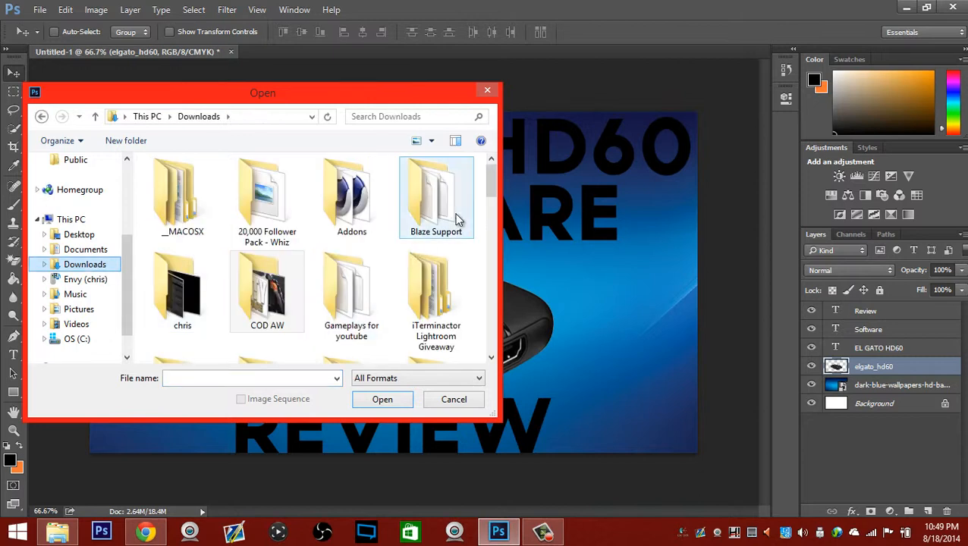
{"action": "left_click_drag", "start_coordinate": [489, 192], "coordinate": [485, 343]}
{"action": "left_click", "coordinate": [267, 199]}
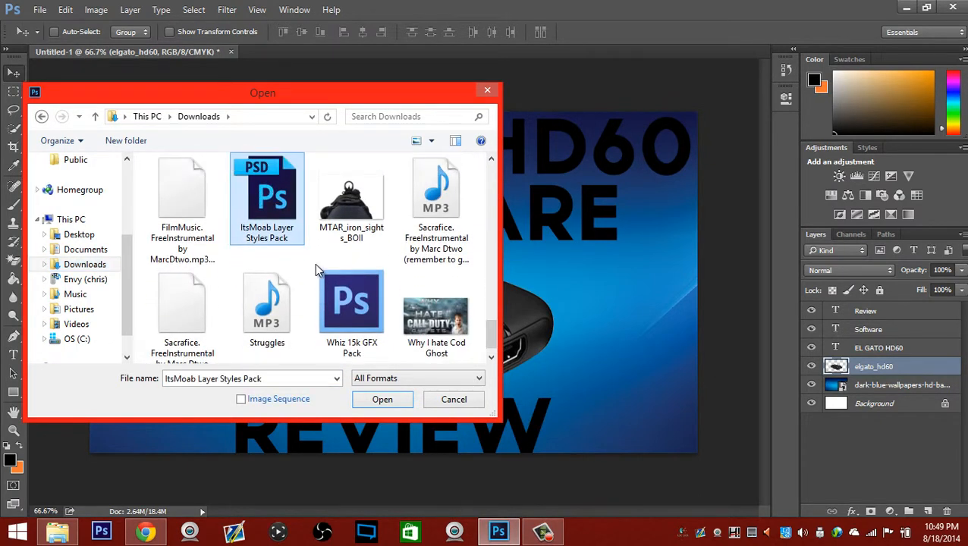
{"action": "left_click", "coordinate": [393, 402]}
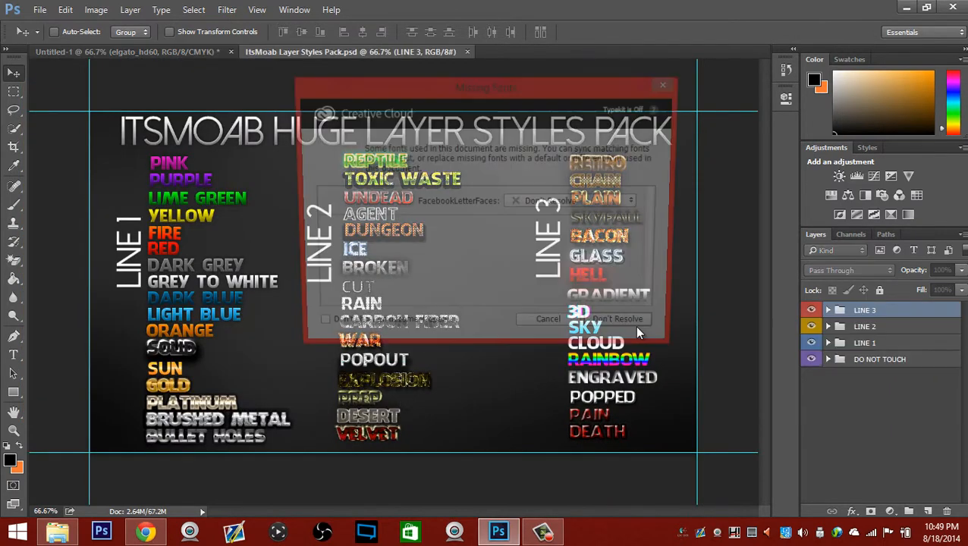
{"action": "left_click", "coordinate": [547, 331]}
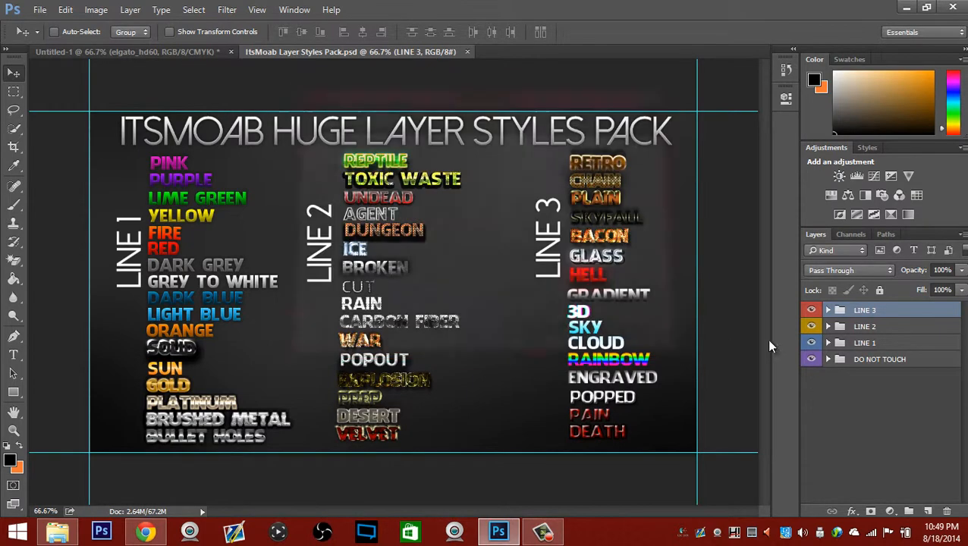
Step: Copy the layer style of the GREY TO WHITE text layer in the LINE 1 group
{"action": "left_click", "coordinate": [827, 343]}
{"action": "scroll", "coordinate": [903, 365], "scroll_direction": "down", "scroll_amount": 10}
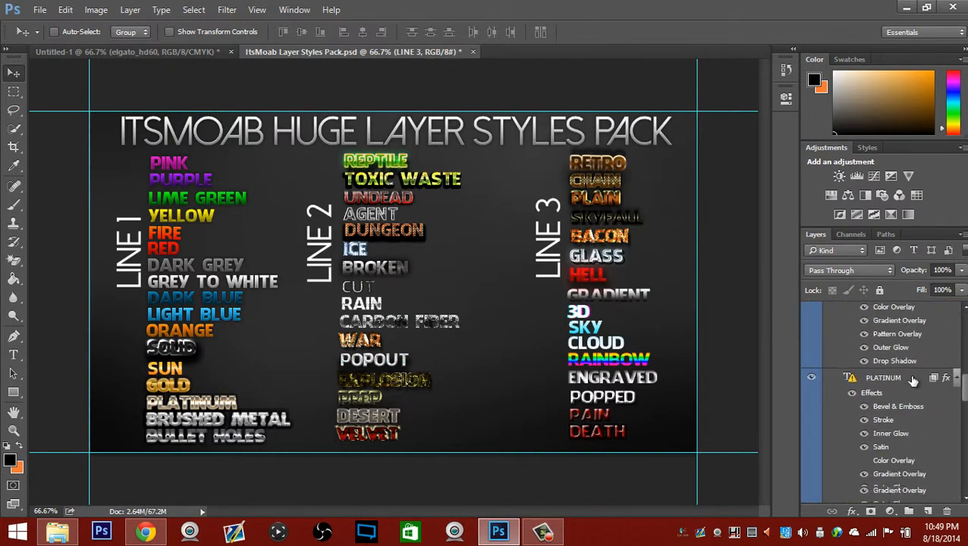
{"action": "scroll", "coordinate": [904, 409], "scroll_direction": "down", "scroll_amount": 3}
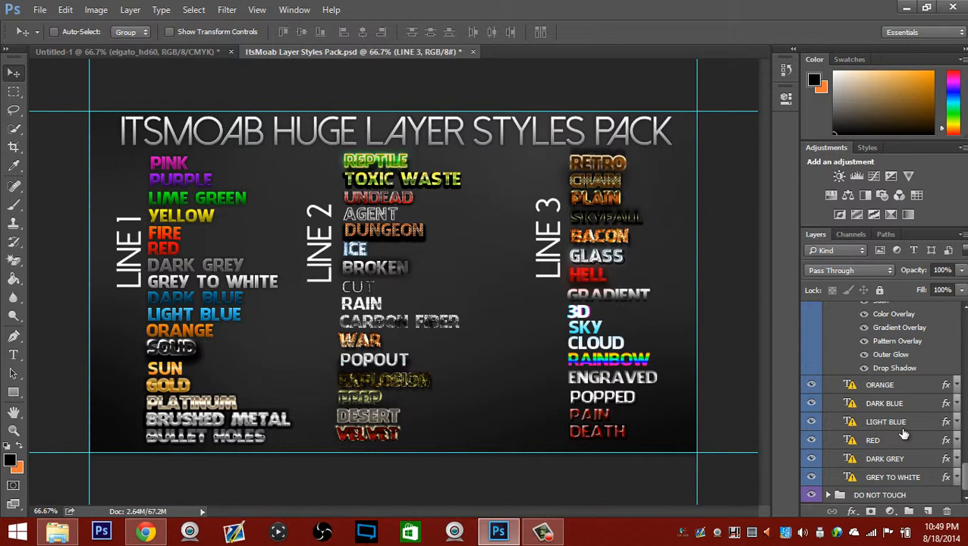
{"action": "right_click", "coordinate": [905, 479]}
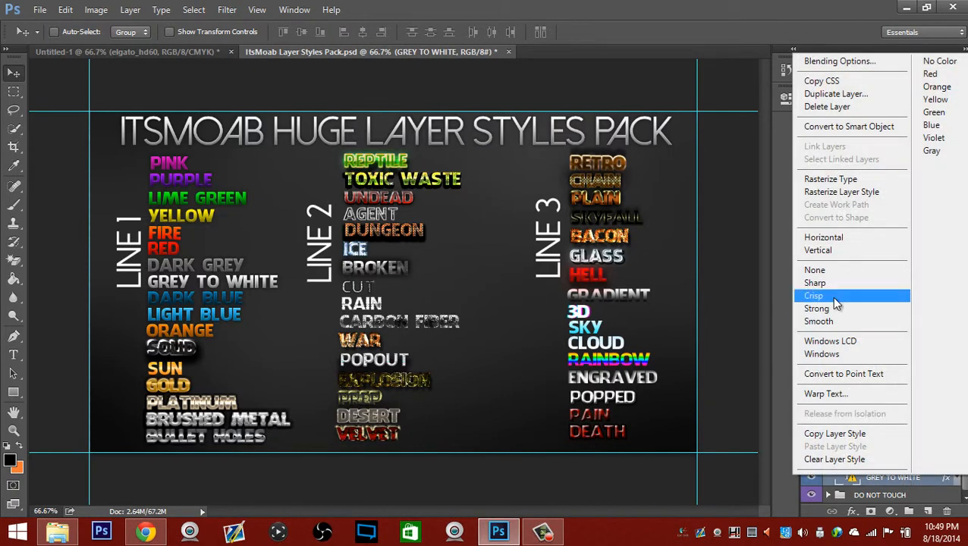
{"action": "left_click", "coordinate": [834, 433]}
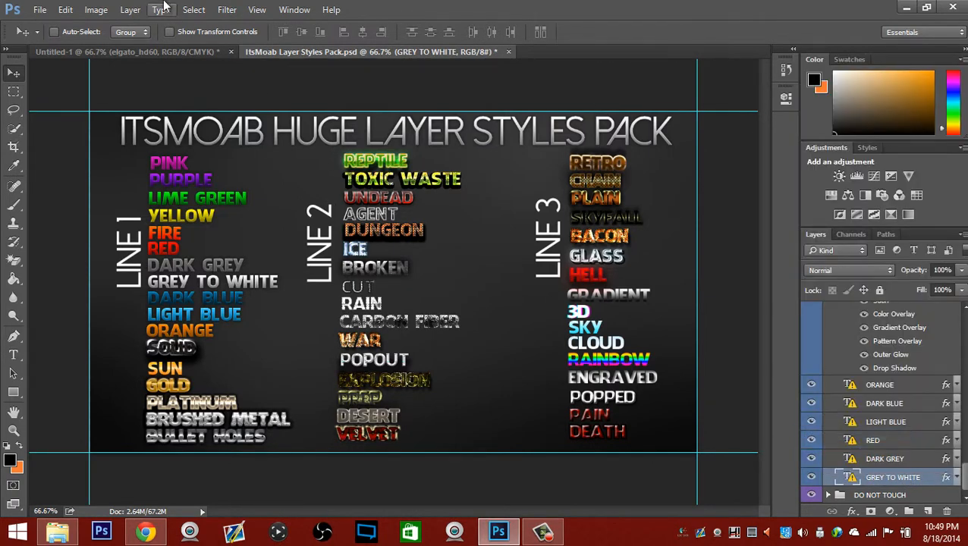
Step: Return to the Untitled-1 thumbnail document and paste the copied layer style onto the Review text layer
{"action": "left_click", "coordinate": [152, 52]}
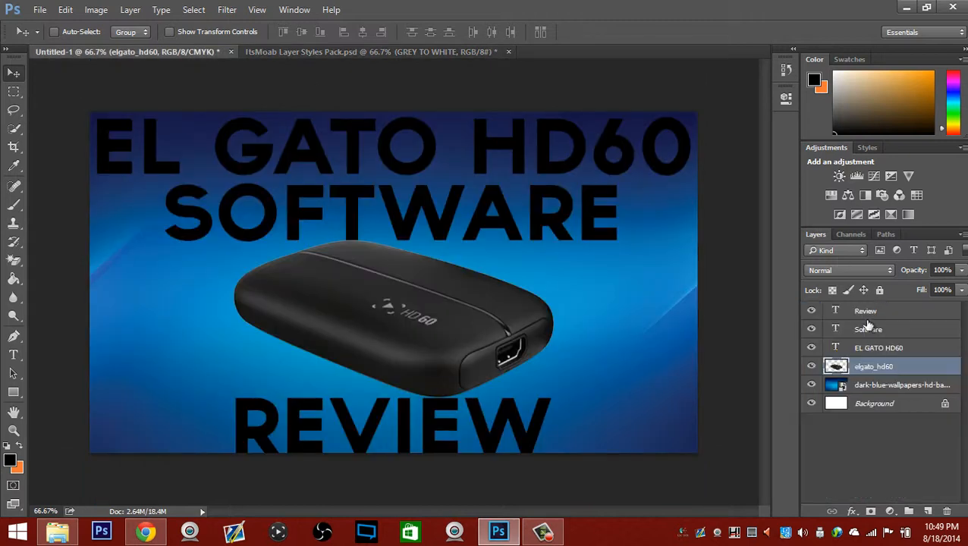
{"action": "left_click", "coordinate": [865, 313]}
{"action": "right_click", "coordinate": [865, 313]}
{"action": "left_click", "coordinate": [752, 490]}
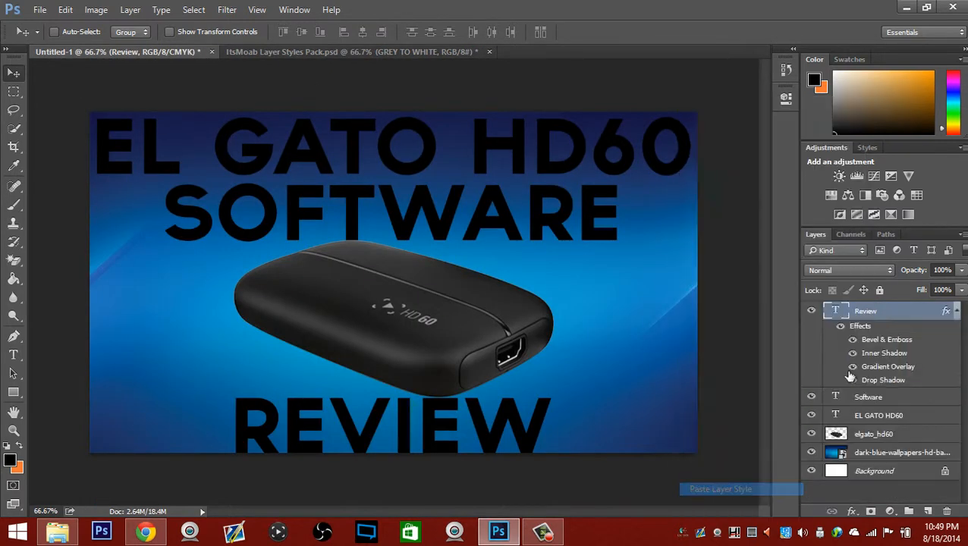
Step: Paste the same layer style onto the Software text layer and collapse the effects lists of Review and Software
{"action": "left_click", "coordinate": [870, 397]}
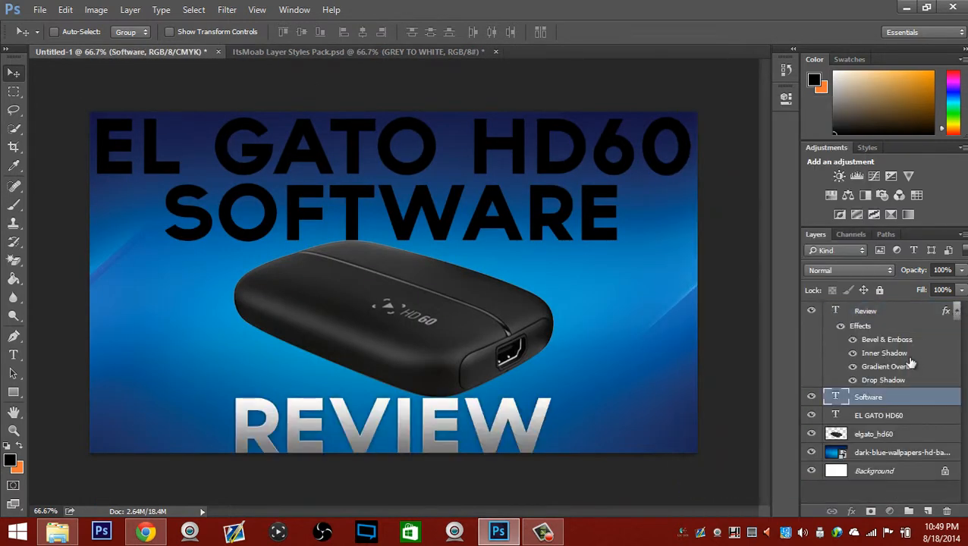
{"action": "left_click", "coordinate": [957, 311]}
{"action": "right_click", "coordinate": [868, 331]}
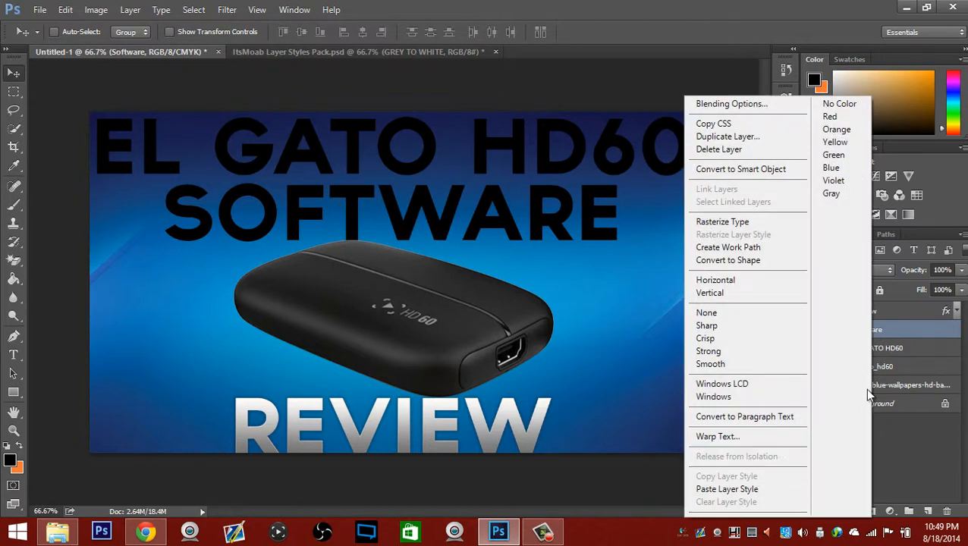
{"action": "left_click", "coordinate": [761, 489]}
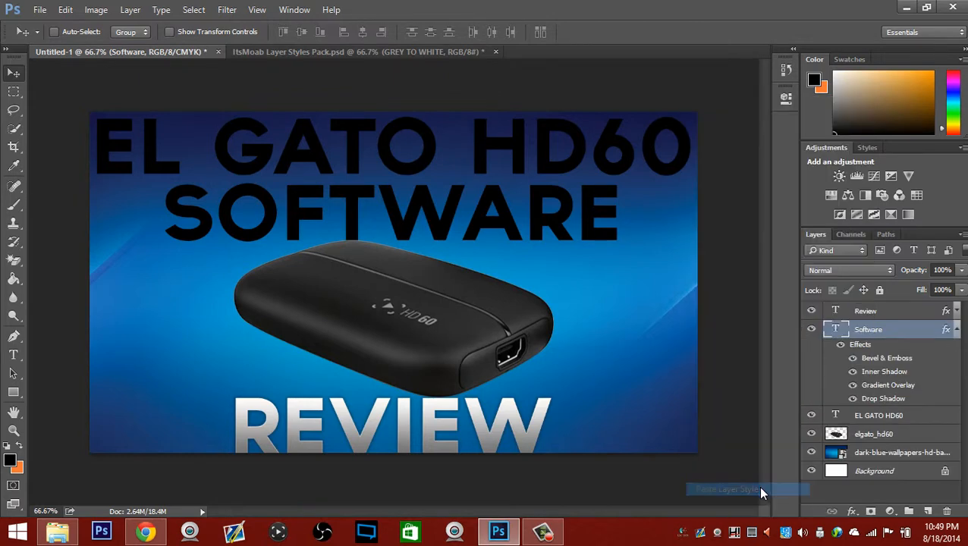
{"action": "left_click", "coordinate": [957, 329]}
Step: Paste the grey-to-white layer style onto the EL GATO HD60 text layer and collapse its effects list
{"action": "left_click", "coordinate": [891, 350]}
{"action": "right_click", "coordinate": [912, 342]}
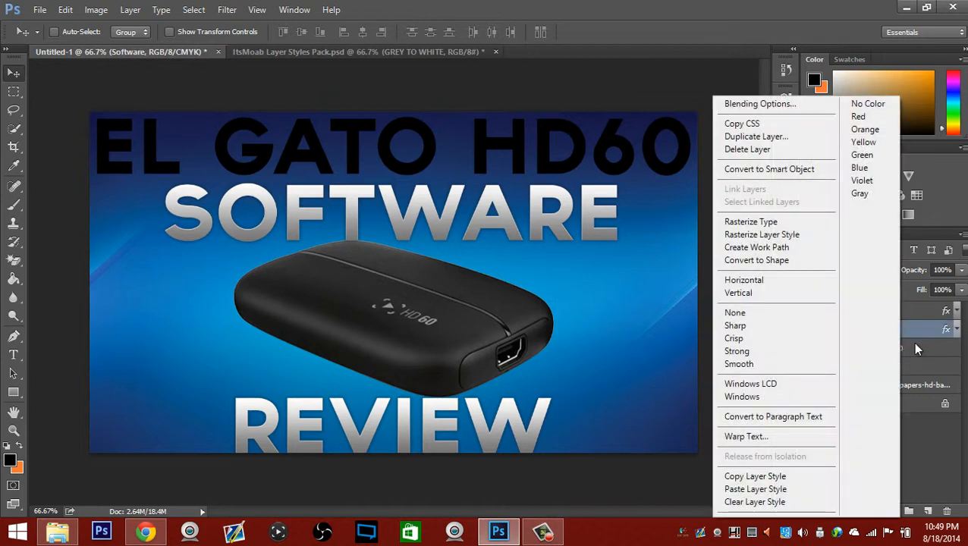
{"action": "right_click", "coordinate": [916, 344]}
{"action": "left_click", "coordinate": [791, 490]}
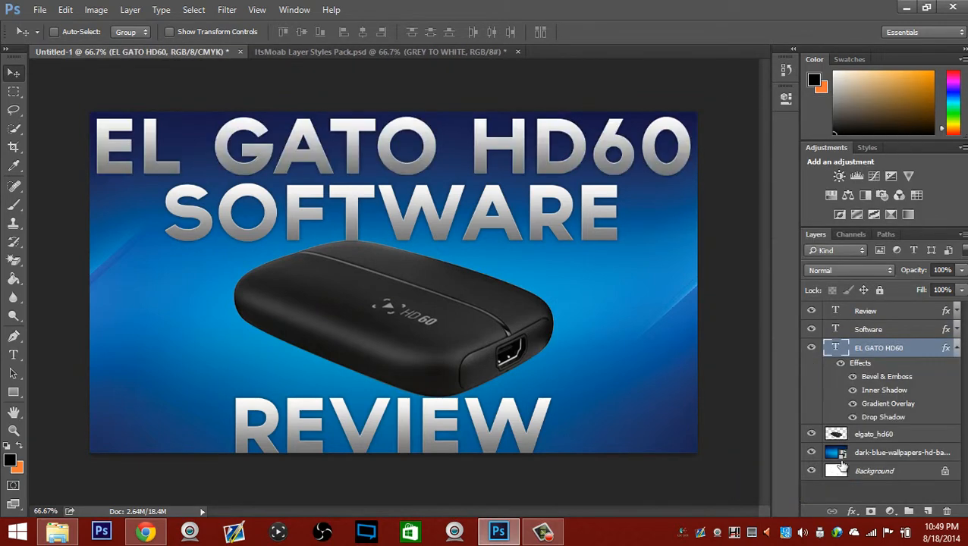
{"action": "left_click", "coordinate": [957, 348]}
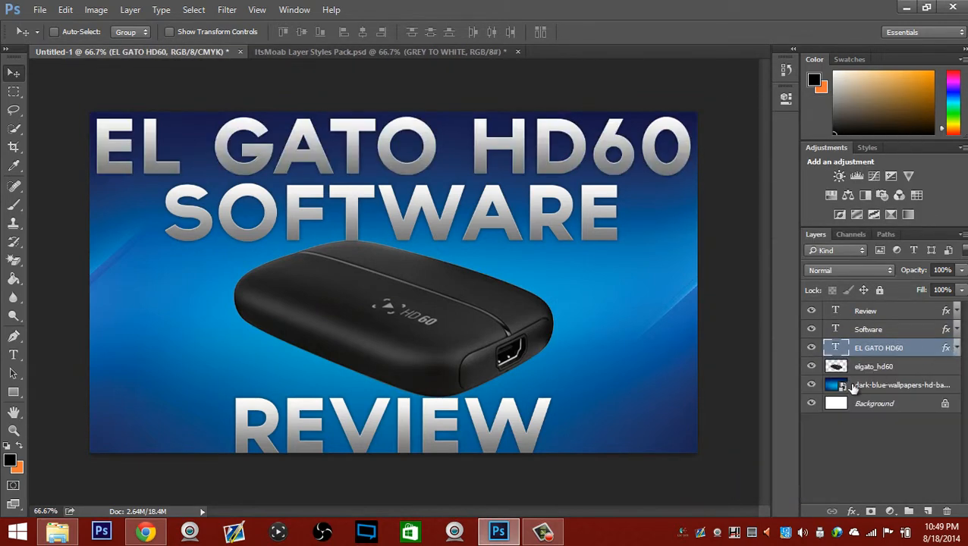
Step: Add a Curves adjustment layer and move it above the Review layer to the top of the layer stack
{"action": "left_click", "coordinate": [874, 176]}
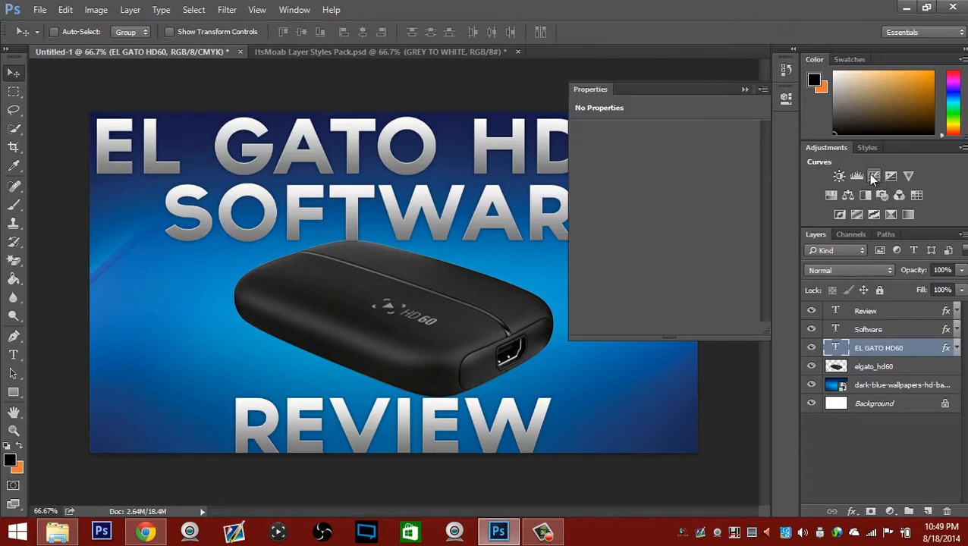
{"action": "left_click", "coordinate": [873, 176]}
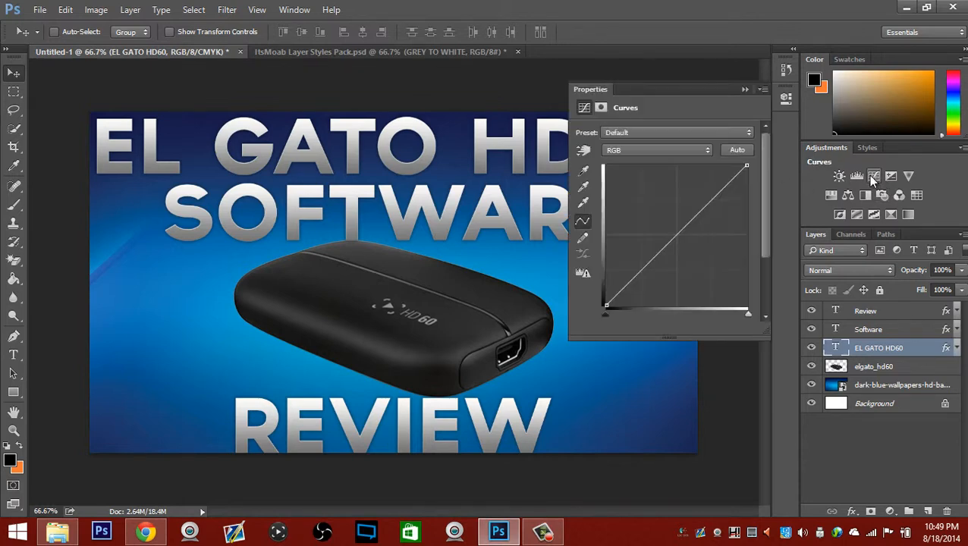
{"action": "left_click_drag", "start_coordinate": [890, 346], "coordinate": [885, 305]}
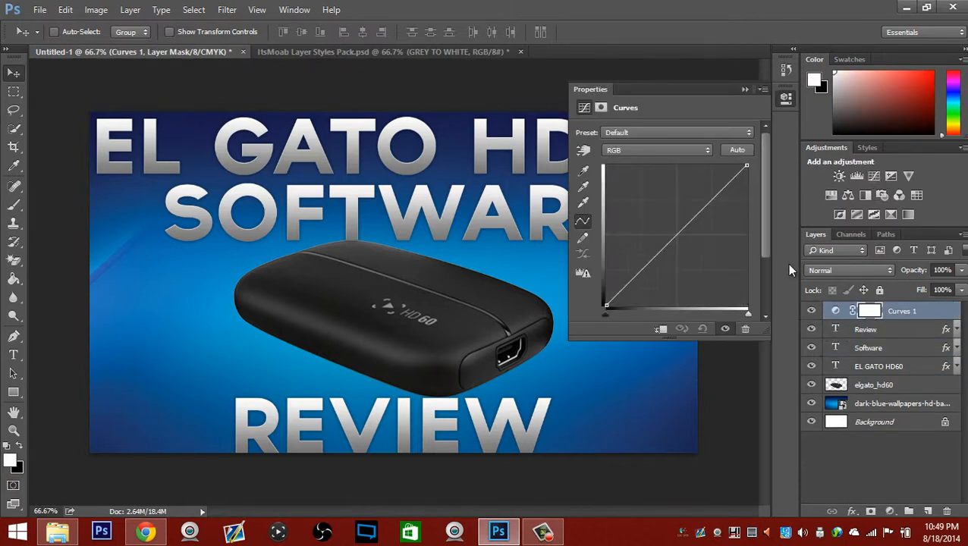
Step: Bend the RGB curve below the diagonal to darken the thumbnail, and toggle the Curves layer's visibility to compare the effect
{"action": "mouse_move", "coordinate": [706, 202]}
{"action": "left_mouse_down"}
{"action": "mouse_move", "coordinate": [713, 195]}
{"action": "mouse_move", "coordinate": [723, 204]}
{"action": "left_mouse_up"}
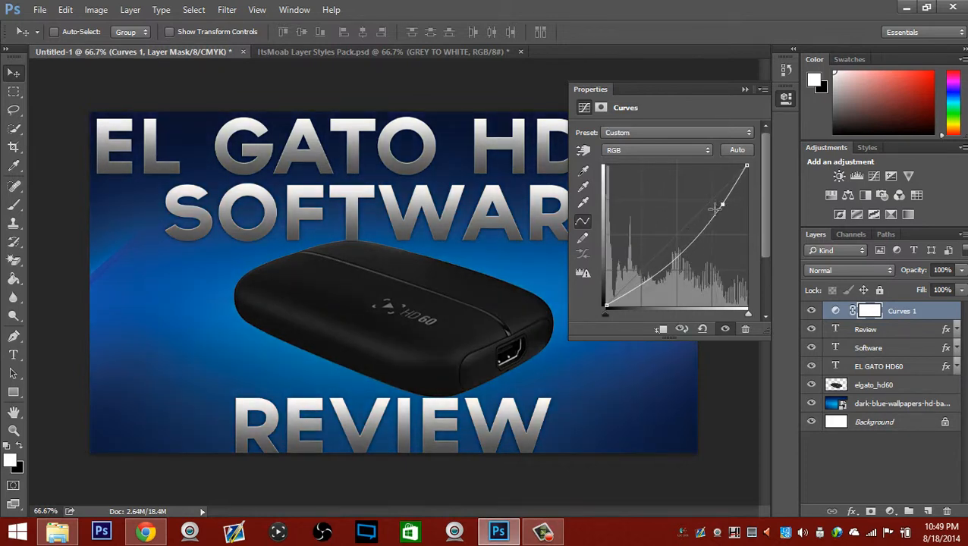
{"action": "left_click_drag", "start_coordinate": [660, 275], "coordinate": [654, 272]}
{"action": "left_click", "coordinate": [745, 89]}
{"action": "left_click", "coordinate": [811, 311]}
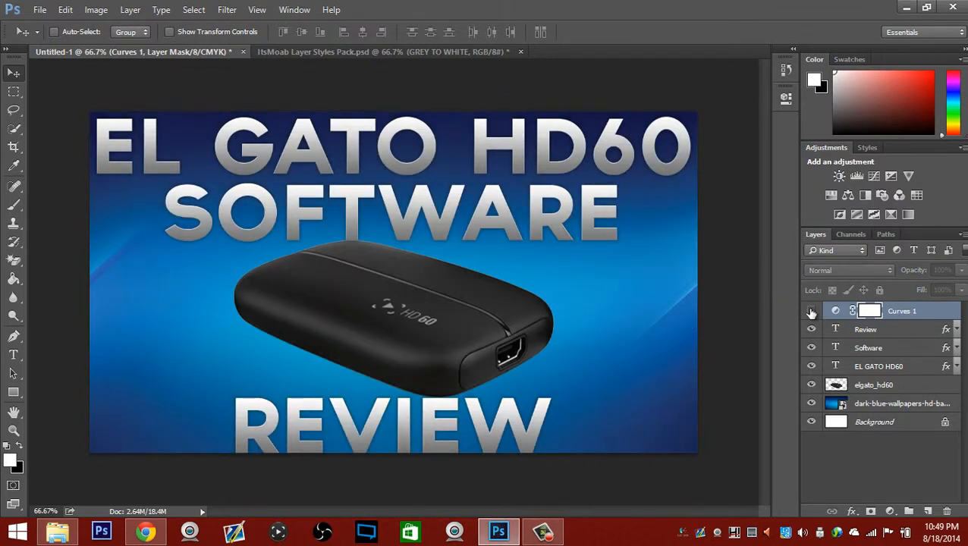
{"action": "left_click", "coordinate": [812, 312]}
{"action": "left_click", "coordinate": [812, 312]}
{"action": "left_click", "coordinate": [812, 311]}
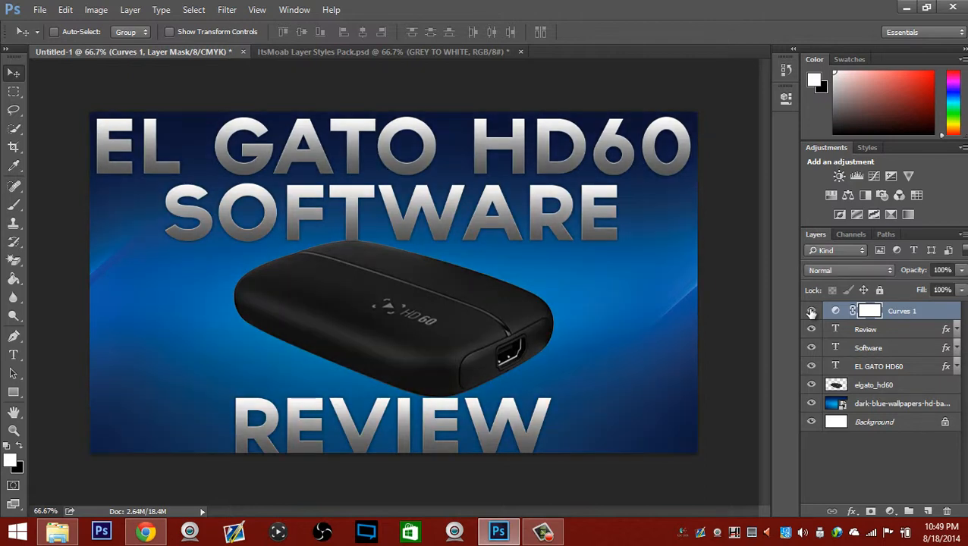
Step: Stretch the Review, Software and EL GATO HD60 layers together to the canvas edges, about 102.3% wide and 101.5% high
{"action": "left_click", "coordinate": [885, 367]}
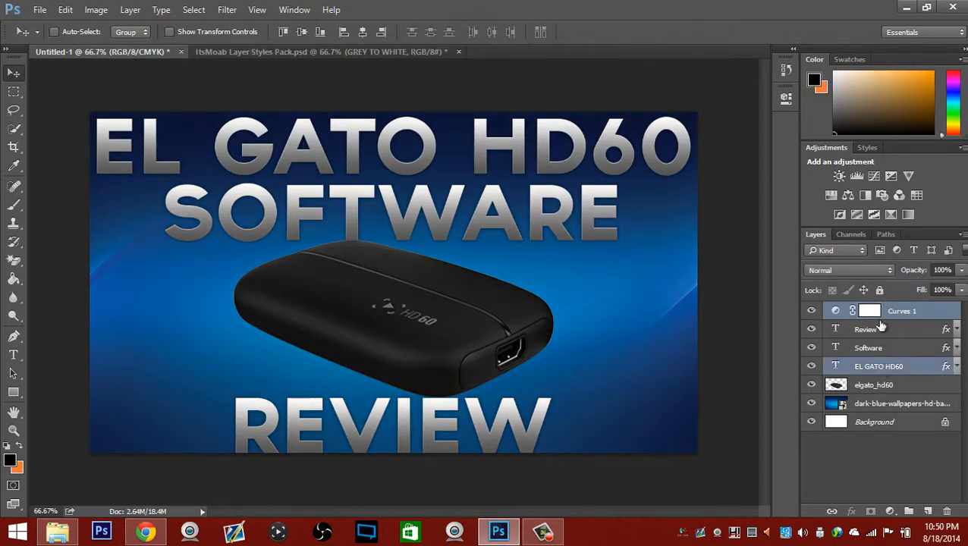
{"action": "left_click", "coordinate": [879, 317]}
{"action": "left_click", "coordinate": [882, 330]}
{"action": "left_click", "coordinate": [887, 354], "text": "shift"}
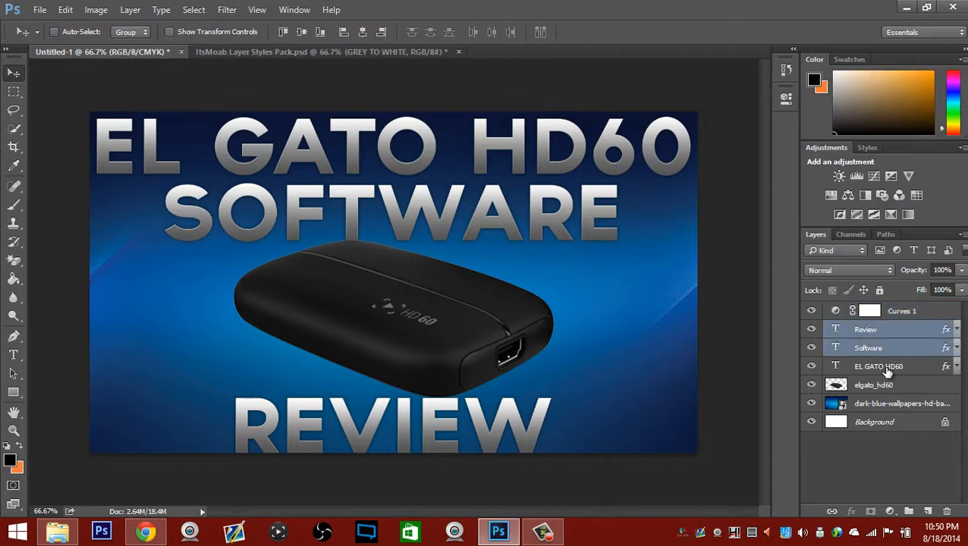
{"action": "left_click", "coordinate": [888, 370], "text": "shift"}
{"action": "key", "text": "ctrl+t"}
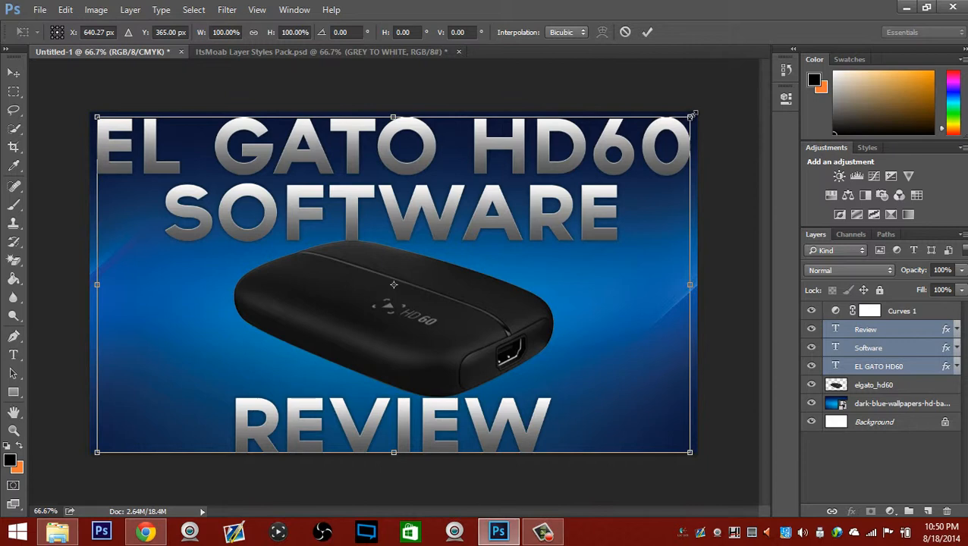
{"action": "left_click_drag", "start_coordinate": [692, 114], "coordinate": [691, 112]}
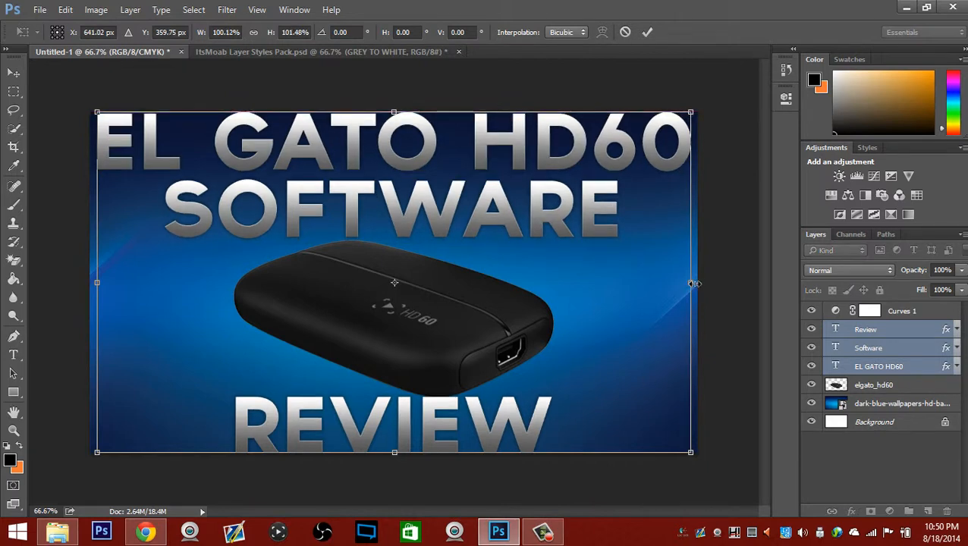
{"action": "left_click_drag", "start_coordinate": [699, 283], "coordinate": [692, 285]}
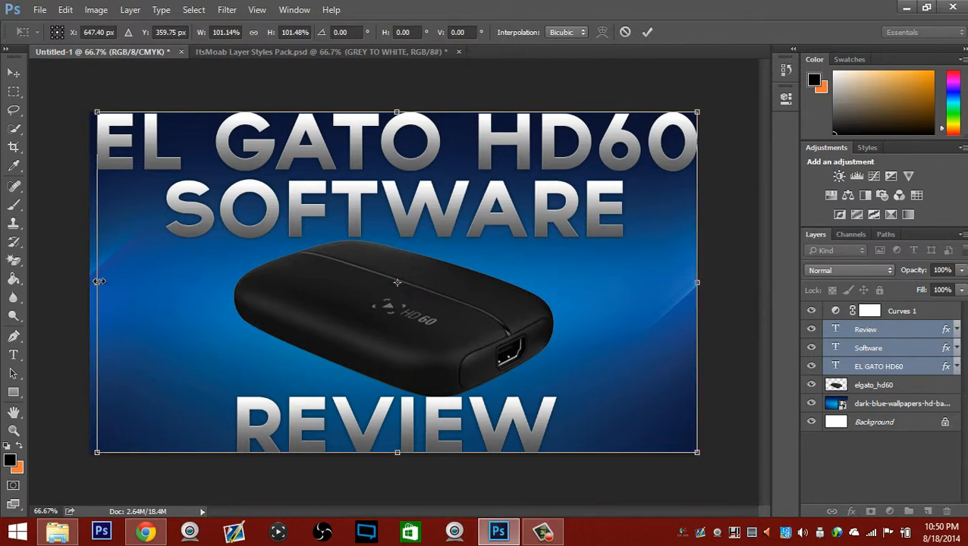
{"action": "left_click_drag", "start_coordinate": [99, 281], "coordinate": [91, 282]}
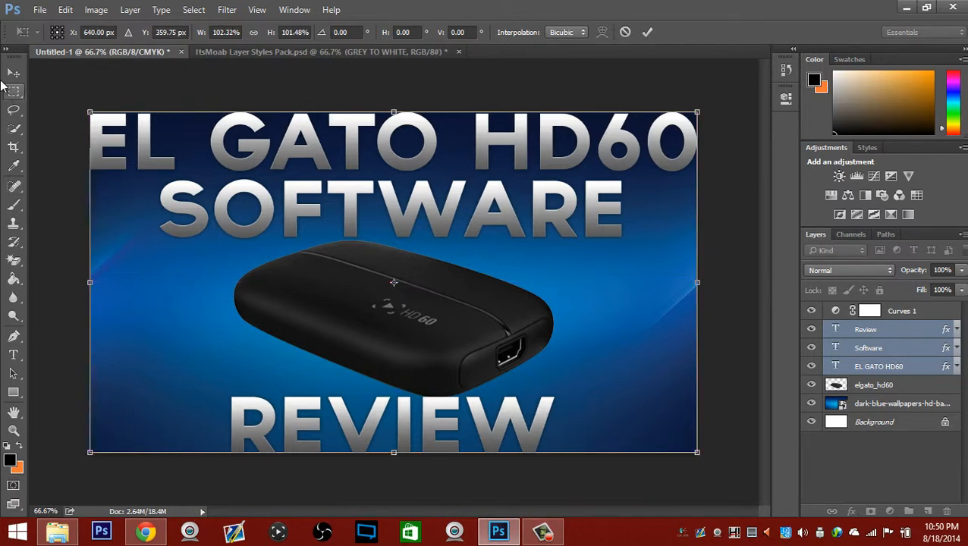
{"action": "left_click", "coordinate": [14, 73]}
{"action": "left_click", "coordinate": [421, 215]}
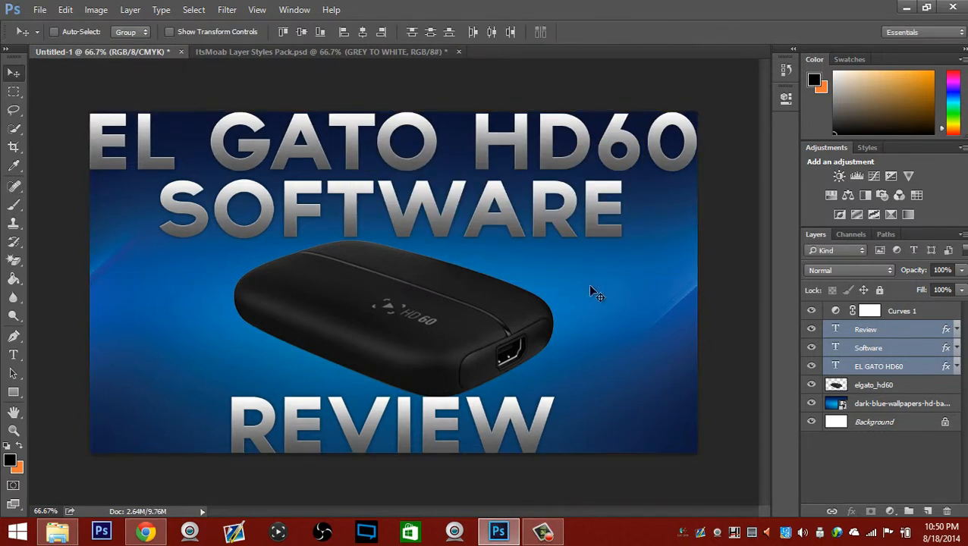
Step: Rotate the elgato_hd60 device layer by -1.5° and apply the transformation
{"action": "left_click", "coordinate": [890, 387]}
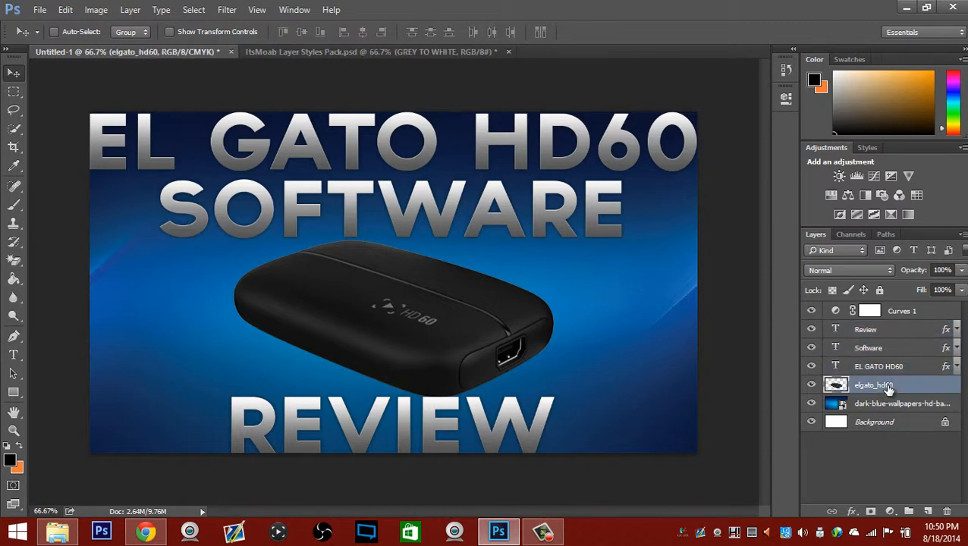
{"action": "key", "text": "ctrl+t"}
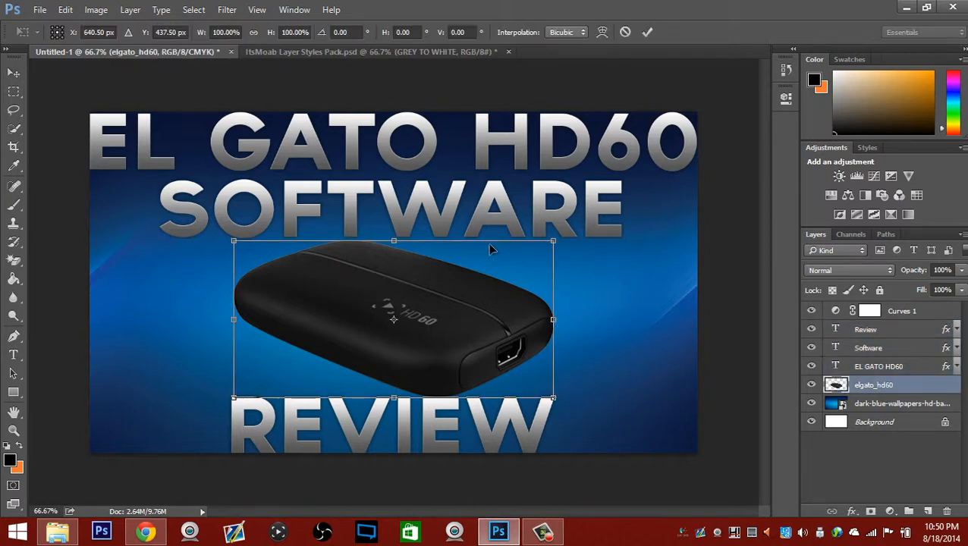
{"action": "left_click_drag", "start_coordinate": [483, 219], "coordinate": [479, 216]}
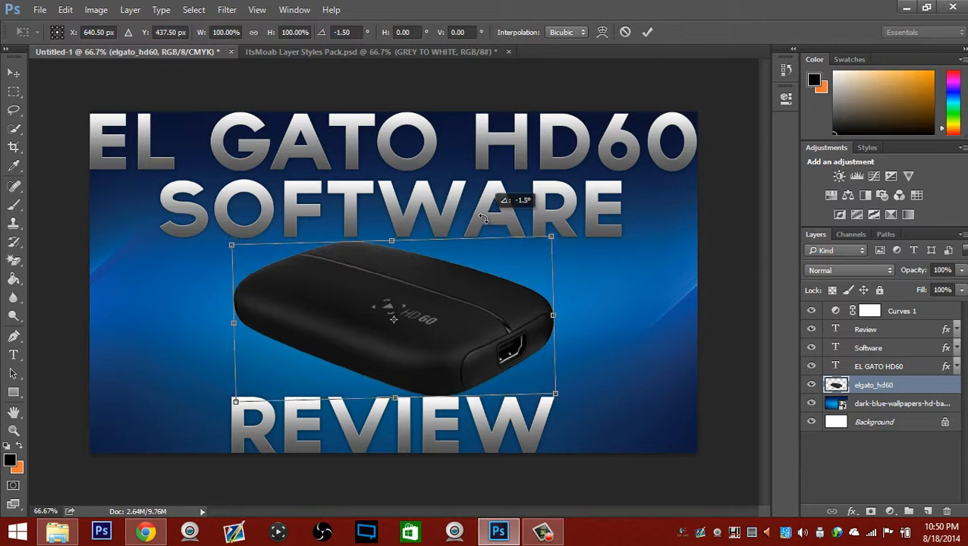
{"action": "left_click", "coordinate": [14, 73]}
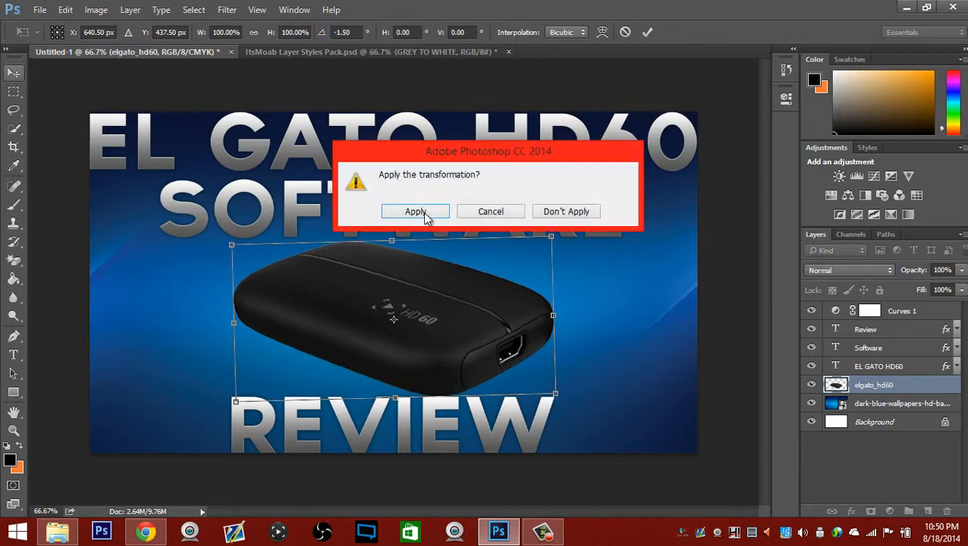
{"action": "left_click", "coordinate": [432, 213]}
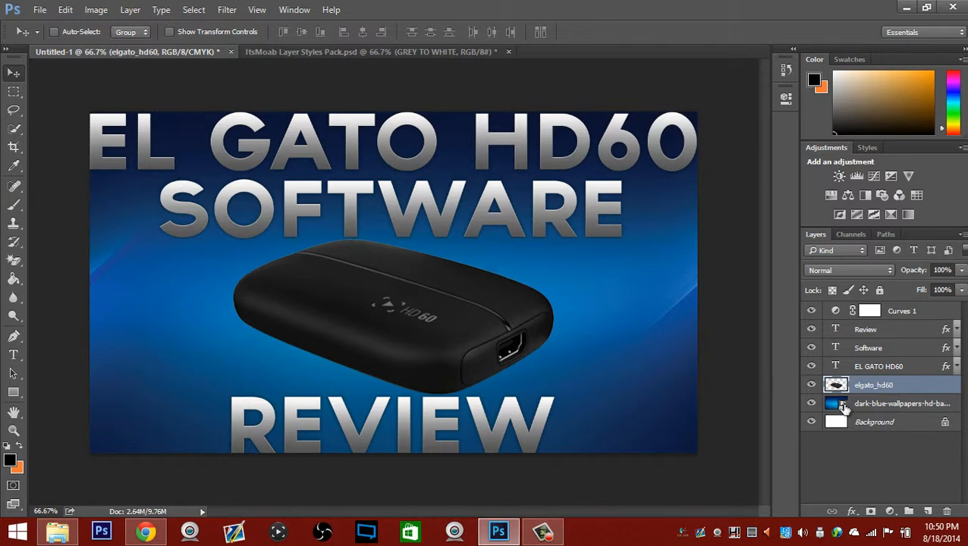
Step: Align the three text layers and the device layer to the canvas's horizontal centre, and remove the canvas selection
{"action": "left_click", "coordinate": [873, 367], "text": "ctrl"}
{"action": "left_click", "coordinate": [868, 347], "text": "ctrl"}
{"action": "left_click", "coordinate": [866, 331], "text": "ctrl"}
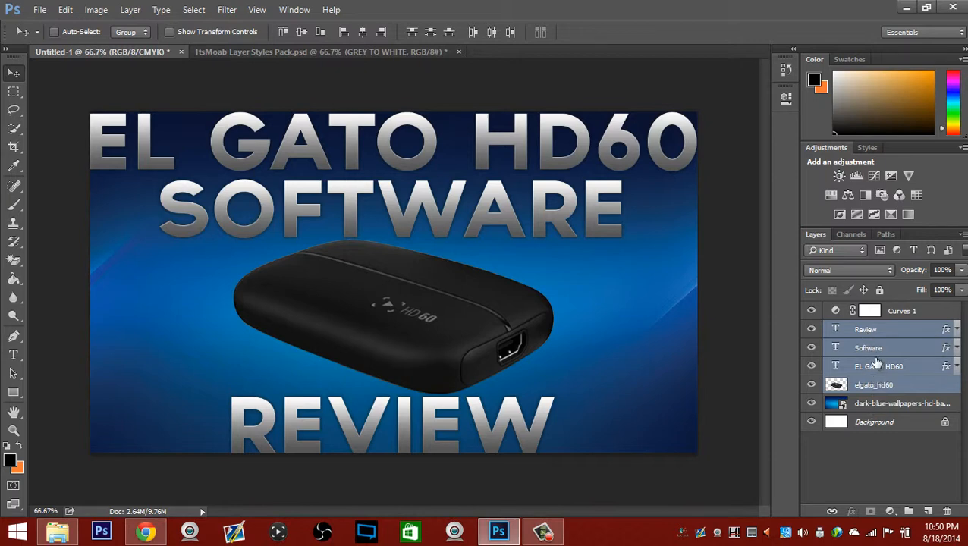
{"action": "key", "text": "ctrl+a"}
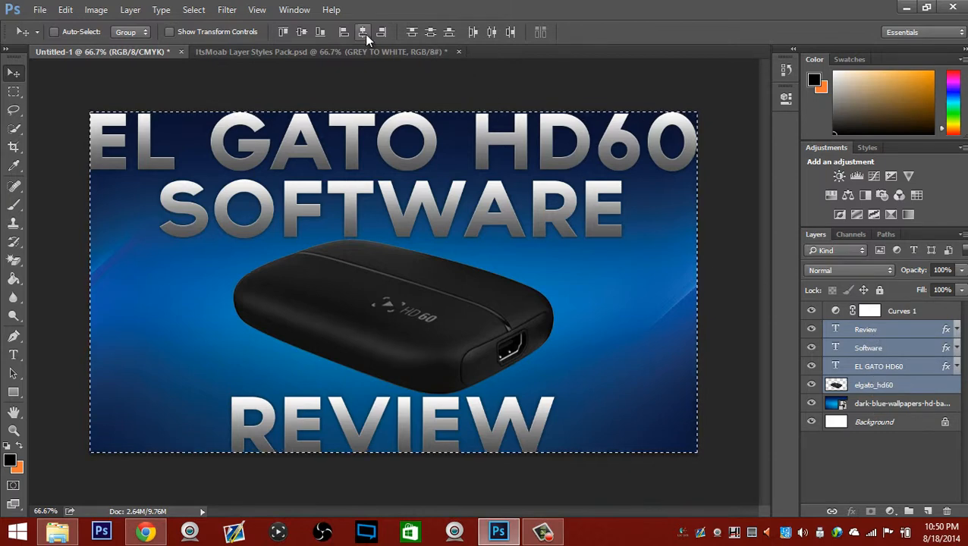
{"action": "left_click", "coordinate": [364, 32]}
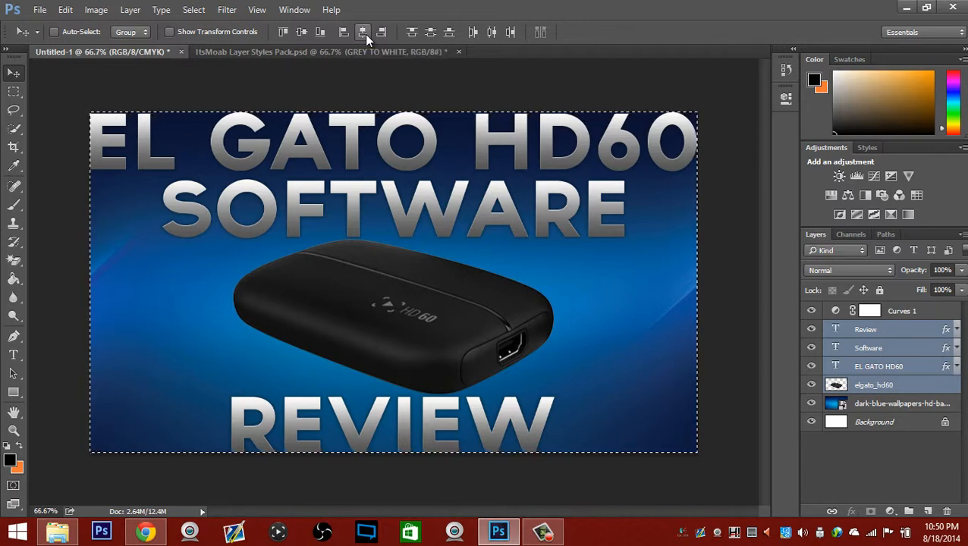
{"action": "key", "text": "ctrl+d"}
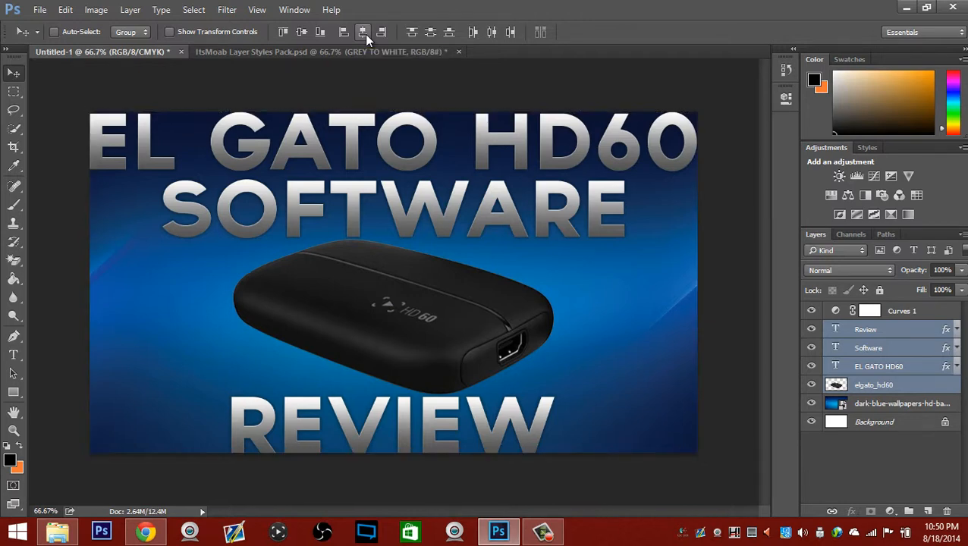
Step: Close the ItsMoab Layer Styles Pack.psd document
{"action": "left_click", "coordinate": [431, 52]}
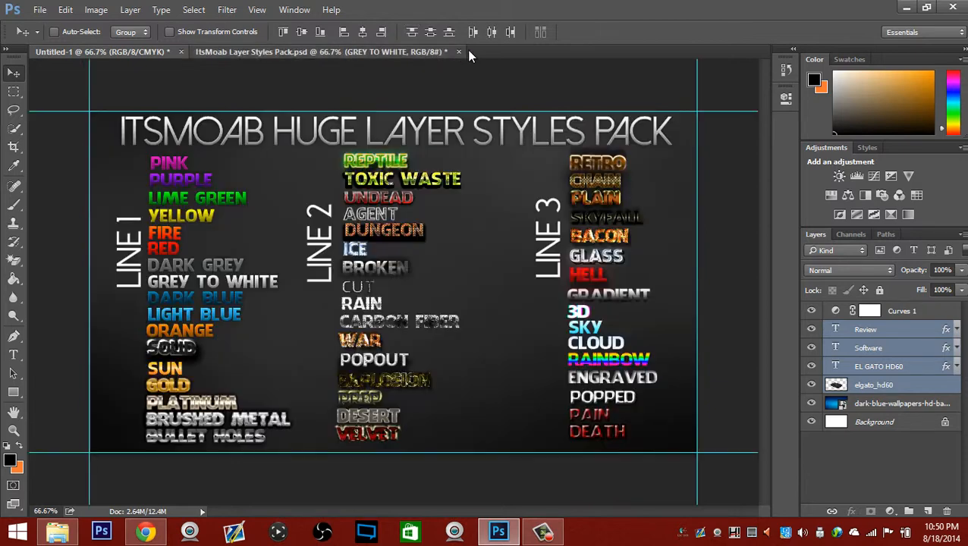
{"action": "left_click", "coordinate": [458, 52]}
{"action": "left_click", "coordinate": [467, 213]}
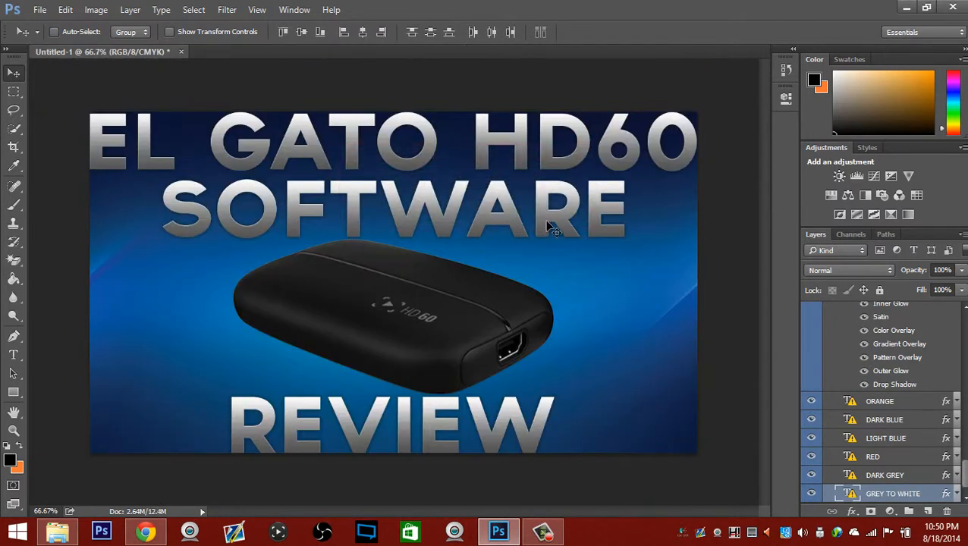
Step: Apply a 15 px Iris Blur to the dark-blue wallpaper layer, with the blur ellipse shrunk and centred around the device
{"action": "left_click", "coordinate": [227, 10]}
{"action": "mouse_move", "coordinate": [294, 9]}
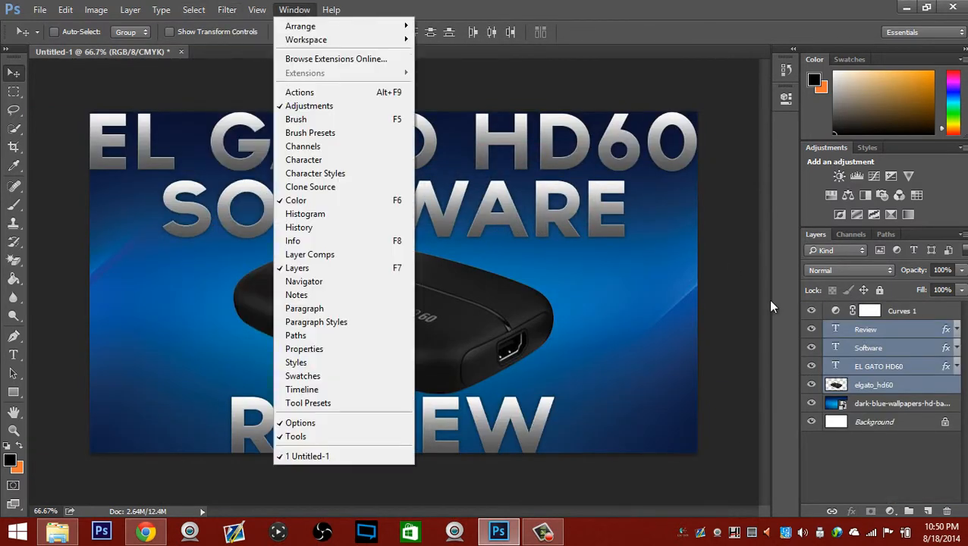
{"action": "left_click", "coordinate": [886, 425]}
{"action": "left_click", "coordinate": [865, 404]}
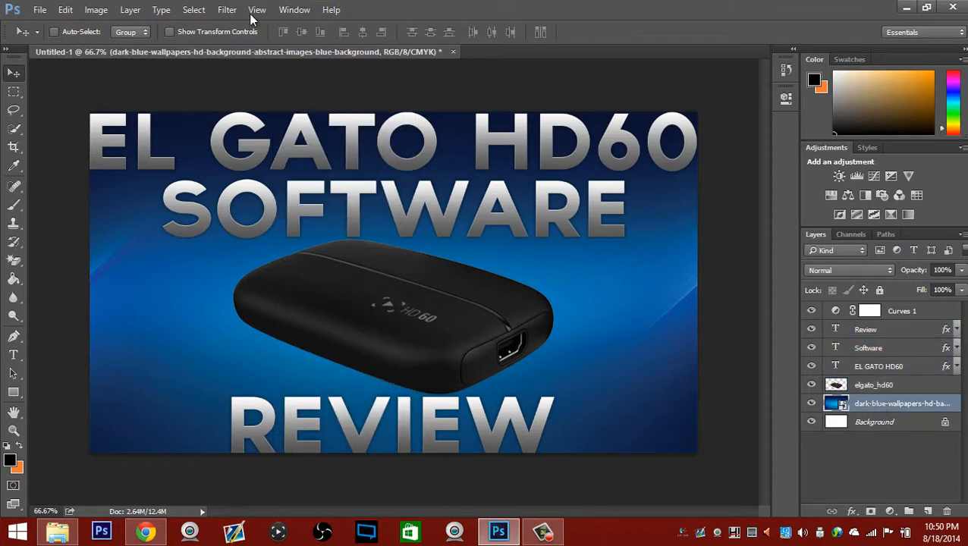
{"action": "left_click", "coordinate": [227, 10]}
{"action": "mouse_move", "coordinate": [332, 180]}
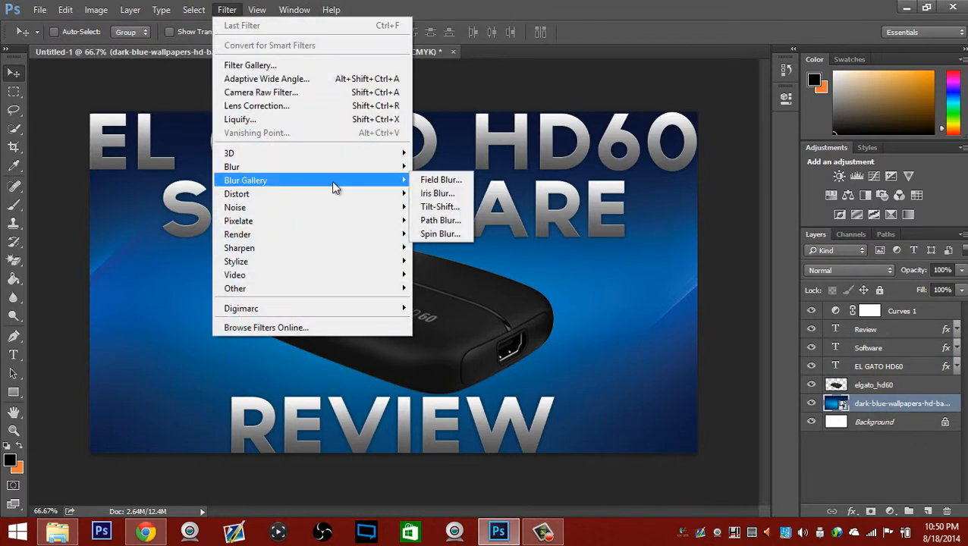
{"action": "left_click", "coordinate": [435, 193]}
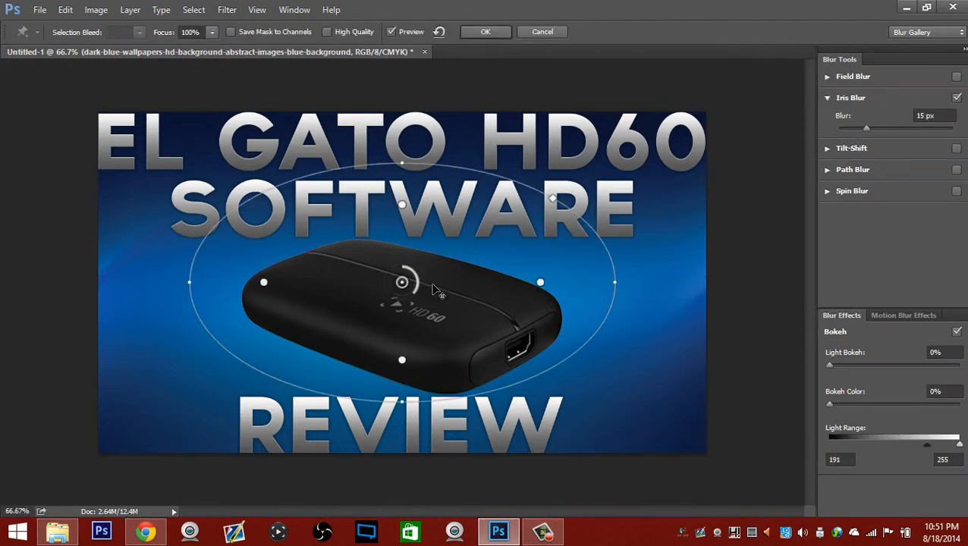
{"action": "left_click_drag", "start_coordinate": [436, 289], "coordinate": [430, 311]}
{"action": "left_click_drag", "start_coordinate": [601, 311], "coordinate": [568, 311]}
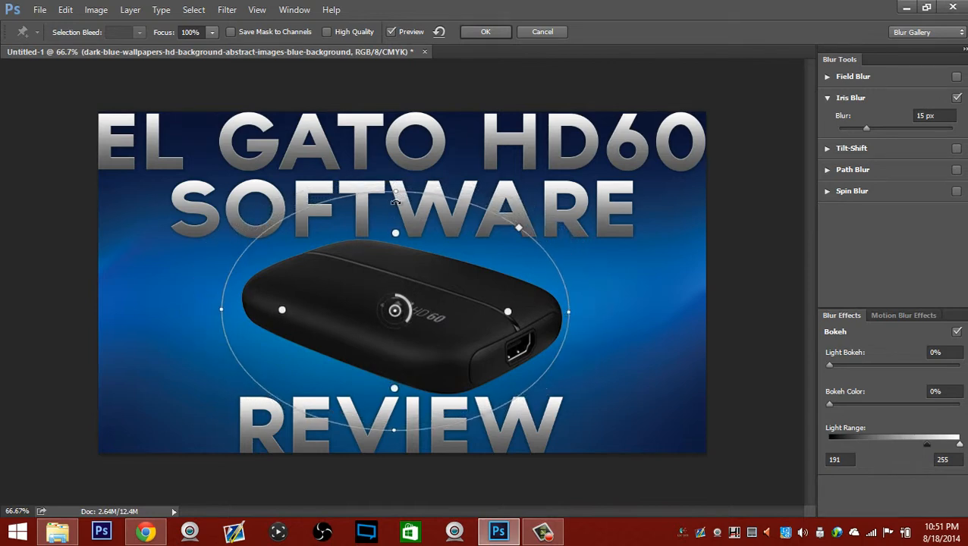
{"action": "left_click_drag", "start_coordinate": [396, 199], "coordinate": [393, 214]}
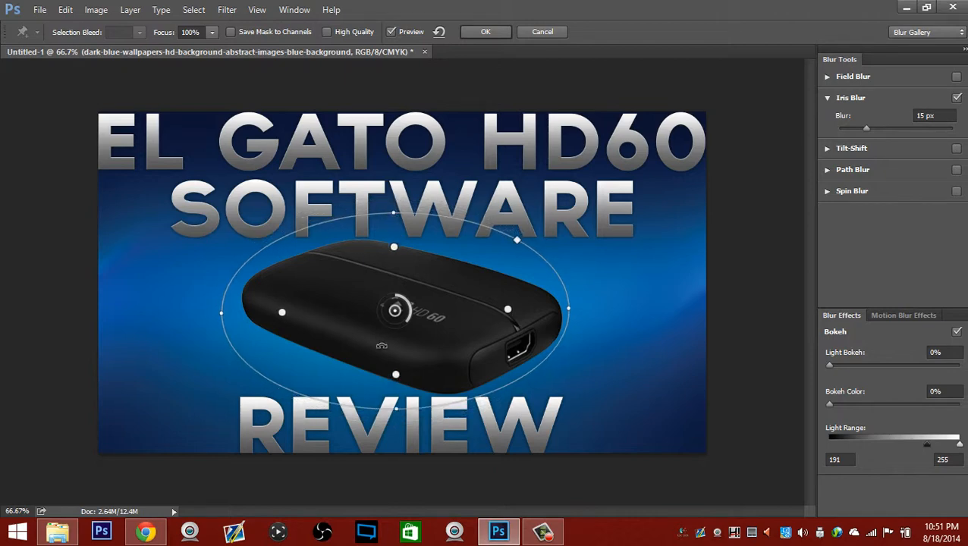
{"action": "left_click_drag", "start_coordinate": [394, 397], "coordinate": [394, 384]}
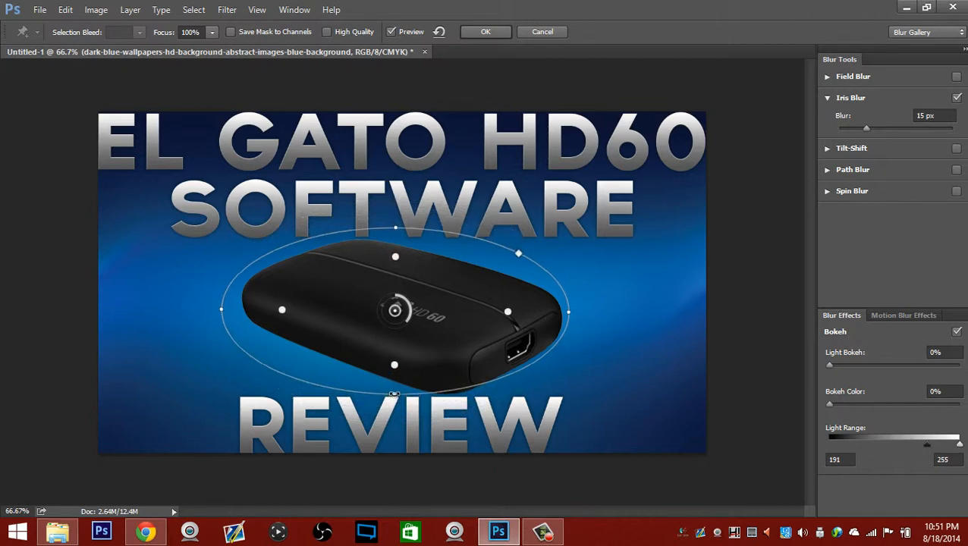
{"action": "left_click_drag", "start_coordinate": [431, 327], "coordinate": [435, 334]}
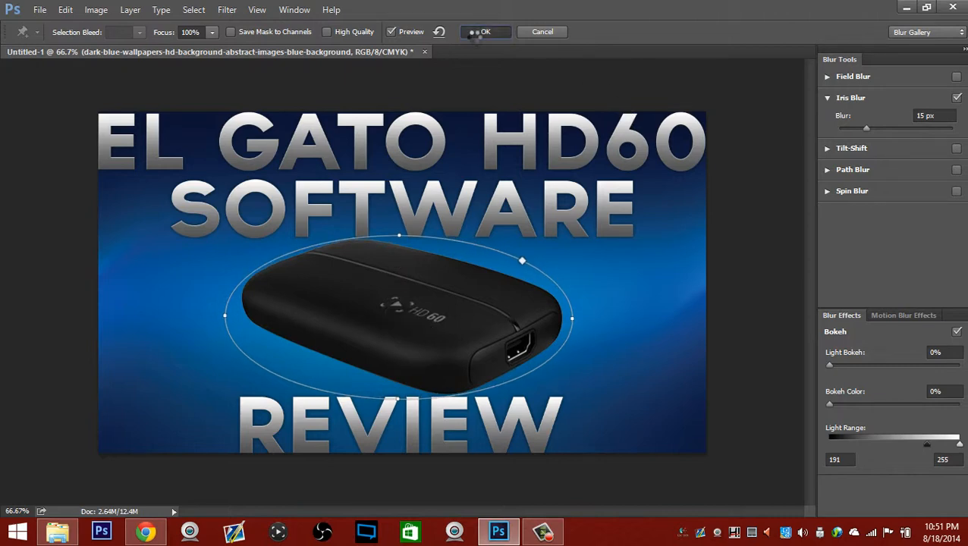
{"action": "left_click", "coordinate": [478, 31]}
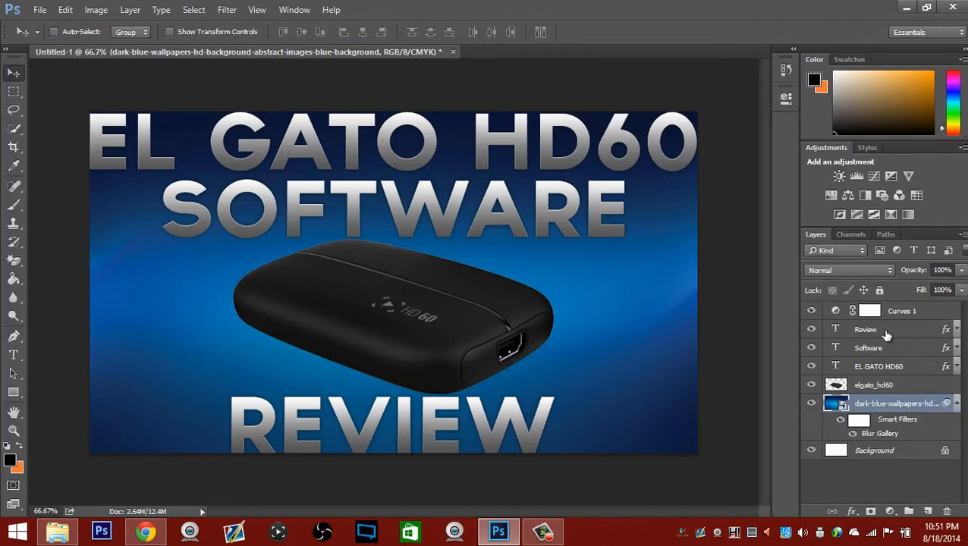
Step: Convert the Review text layer to a smart object and apply a Motion Blur with angle 0° and distance 3 pixels
{"action": "left_click", "coordinate": [886, 331]}
{"action": "left_click", "coordinate": [224, 10]}
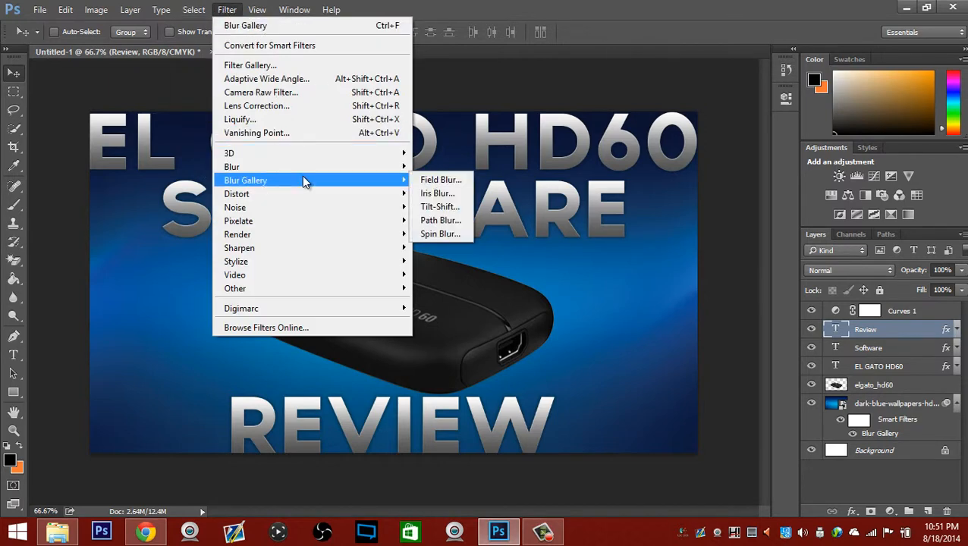
{"action": "mouse_move", "coordinate": [302, 168]}
{"action": "left_click", "coordinate": [463, 252]}
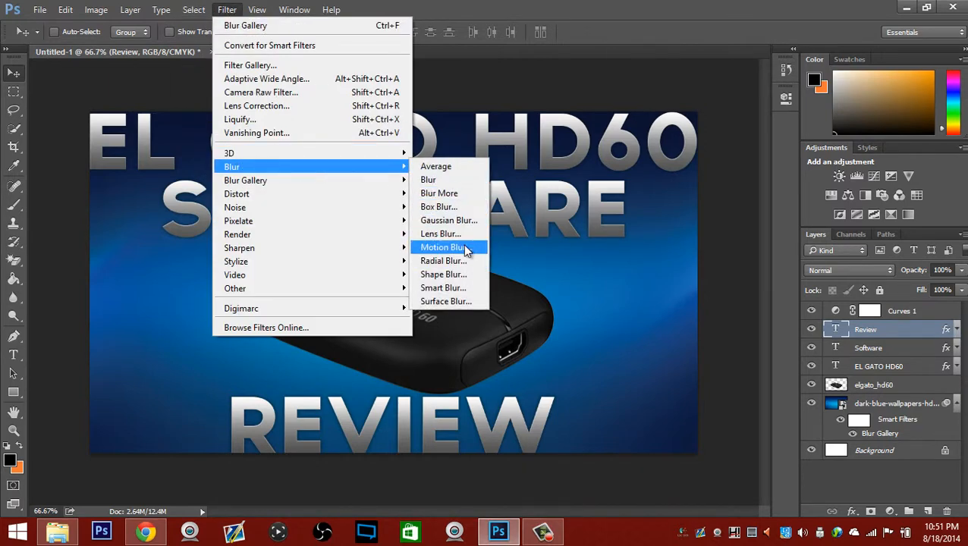
{"action": "left_click", "coordinate": [466, 212]}
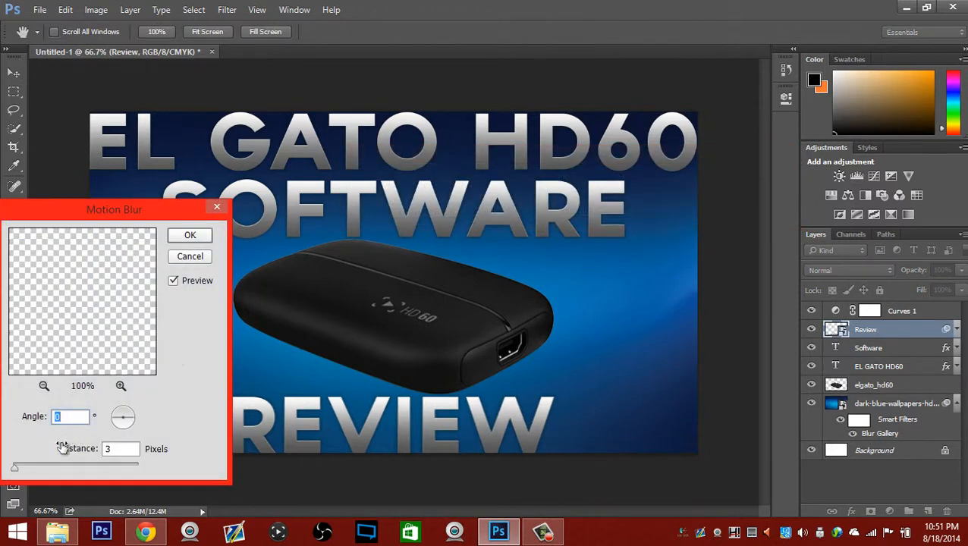
{"action": "left_click", "coordinate": [173, 281]}
{"action": "left_click", "coordinate": [174, 282]}
{"action": "left_click", "coordinate": [199, 236]}
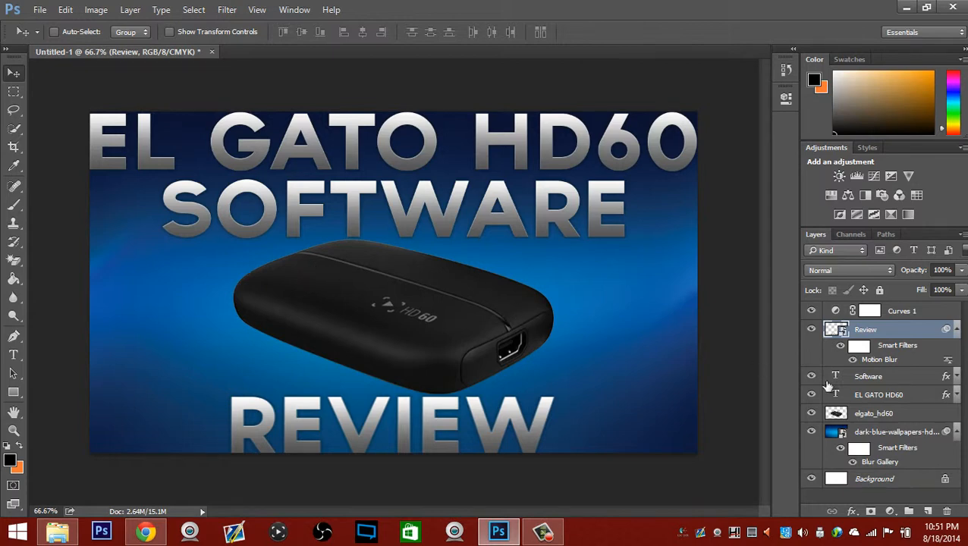
Step: Rasterize the Software and EL GATO HD60 text layers and apply the last-used Motion Blur to each
{"action": "left_click", "coordinate": [873, 378]}
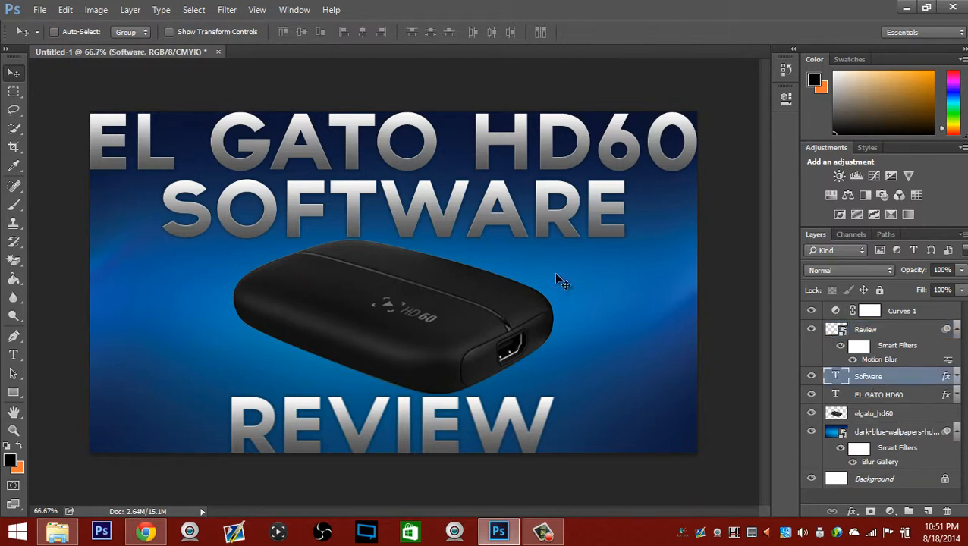
{"action": "left_click", "coordinate": [227, 9]}
{"action": "left_click", "coordinate": [244, 26]}
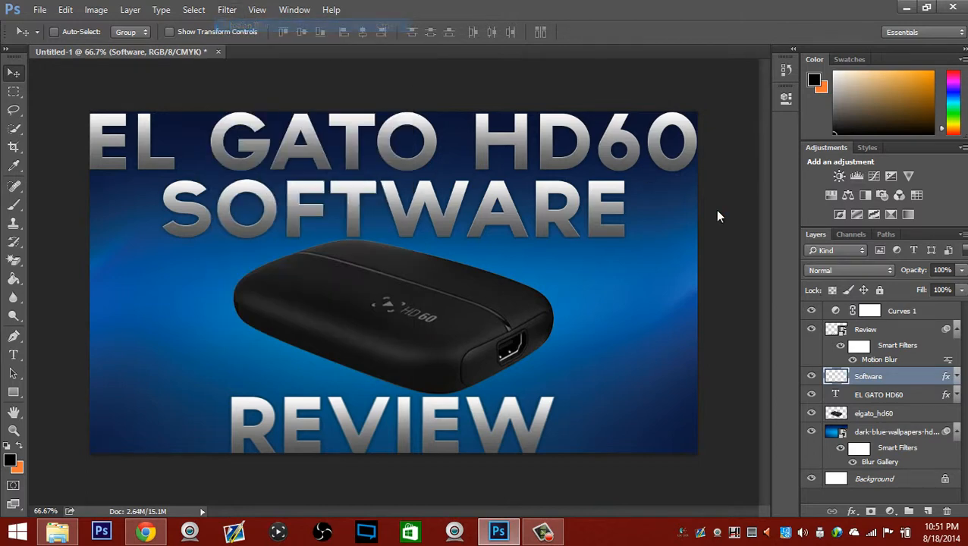
{"action": "left_click", "coordinate": [873, 398]}
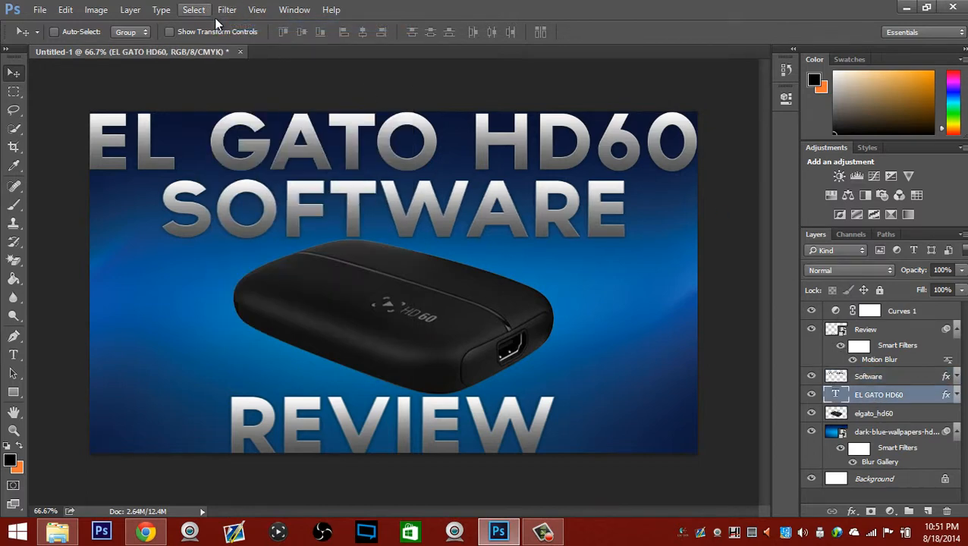
{"action": "left_click", "coordinate": [191, 11]}
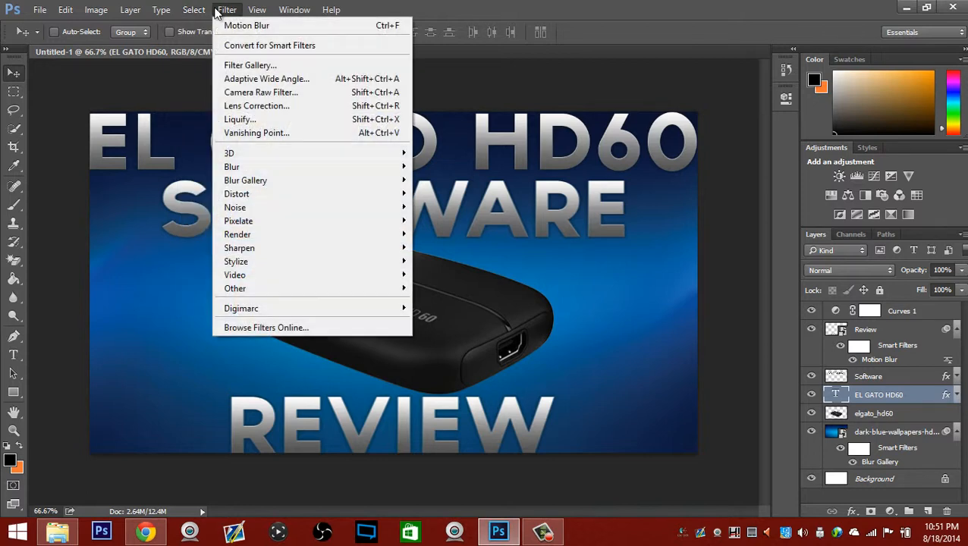
{"action": "left_click", "coordinate": [242, 26]}
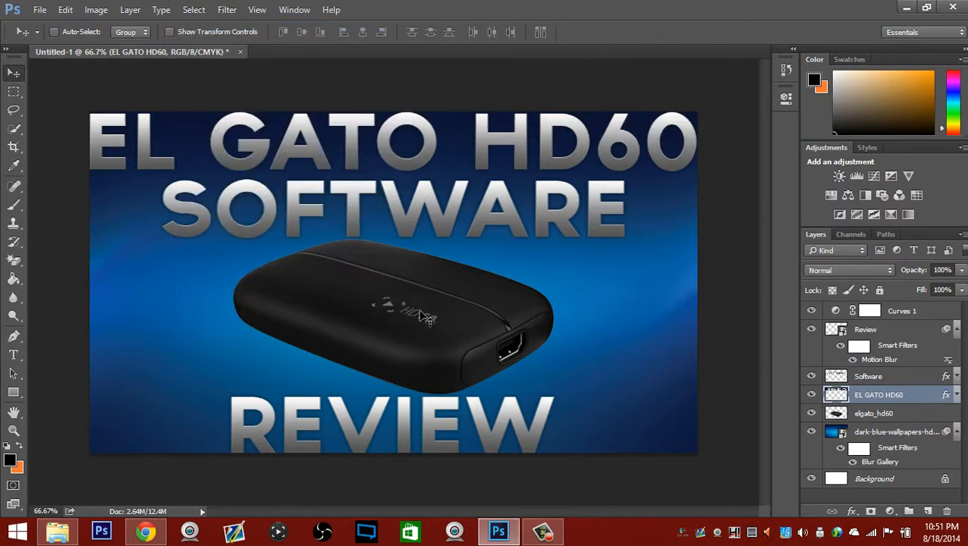
Step: Open the SeKoDzn 3K pack ! Photoshop file from the SeKoDzn 3K Pack ! folder in Downloads
{"action": "left_click", "coordinate": [40, 10]}
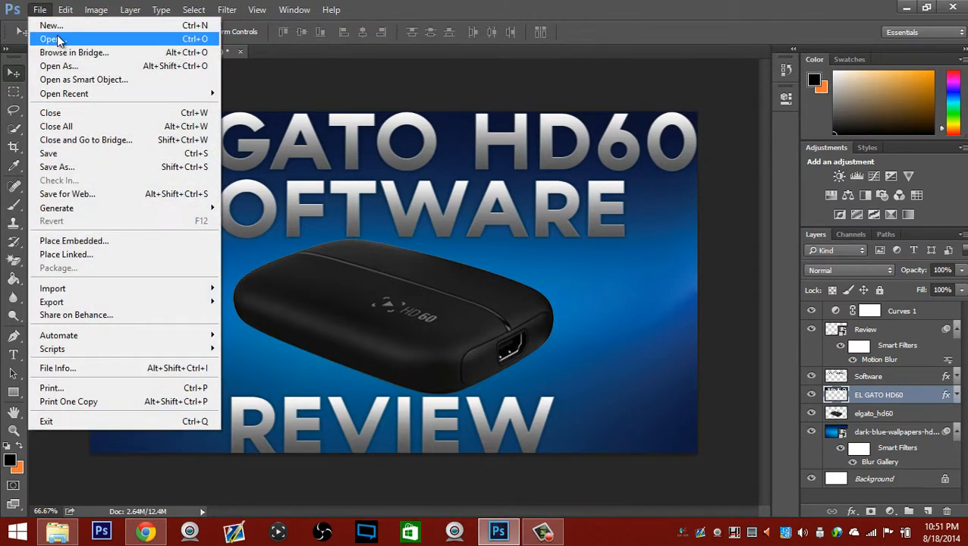
{"action": "left_click", "coordinate": [50, 39]}
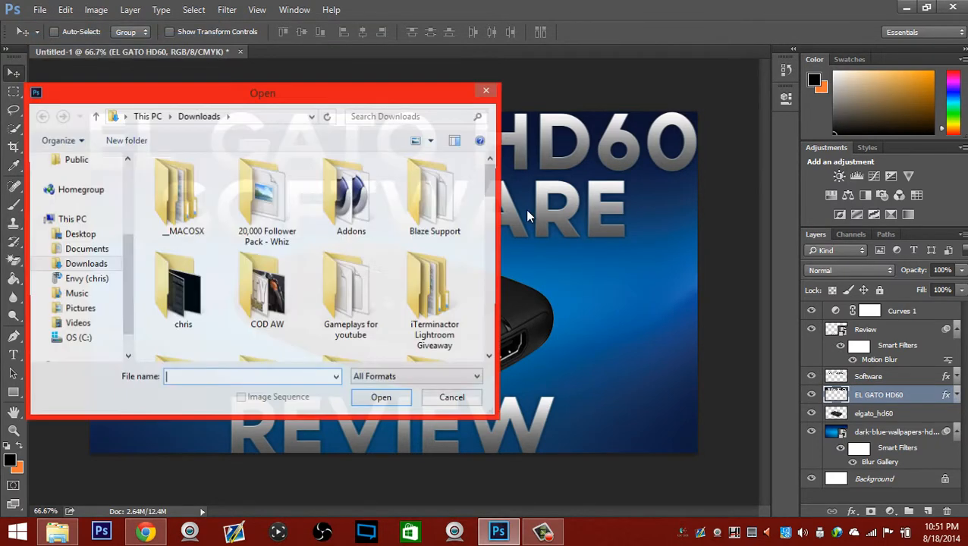
{"action": "double_click", "coordinate": [167, 306]}
{"action": "left_click", "coordinate": [42, 116]}
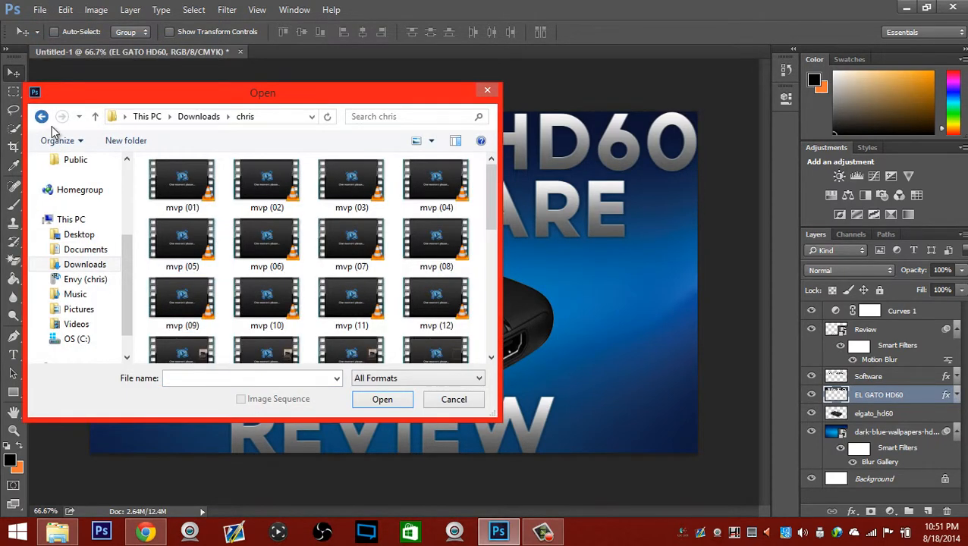
{"action": "scroll", "coordinate": [314, 248], "scroll_direction": "down", "scroll_amount": 10}
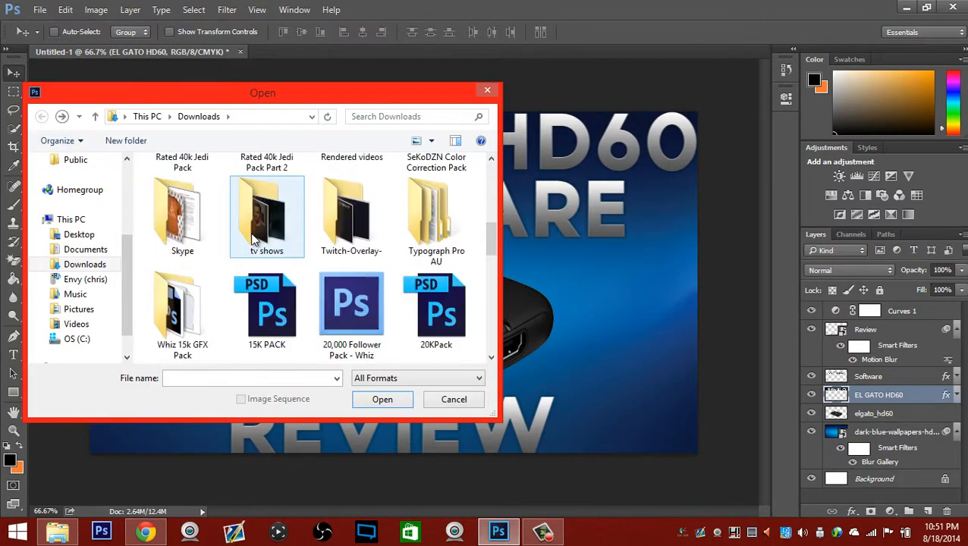
{"action": "scroll", "coordinate": [255, 239], "scroll_direction": "down", "scroll_amount": 5}
{"action": "scroll", "coordinate": [255, 239], "scroll_direction": "up", "scroll_amount": 2}
{"action": "scroll", "coordinate": [255, 239], "scroll_direction": "down", "scroll_amount": 5}
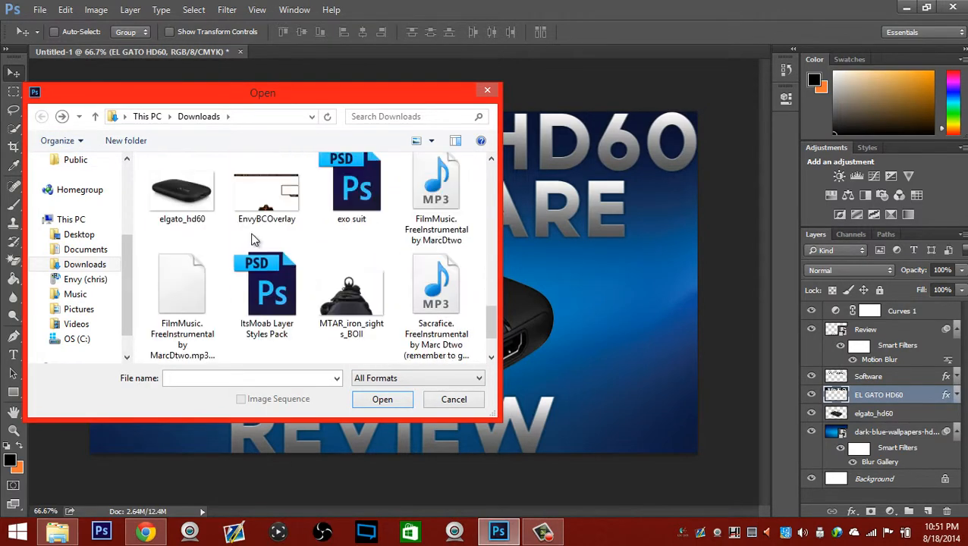
{"action": "scroll", "coordinate": [255, 239], "scroll_direction": "up", "scroll_amount": 2}
{"action": "scroll", "coordinate": [255, 239], "scroll_direction": "up", "scroll_amount": 6}
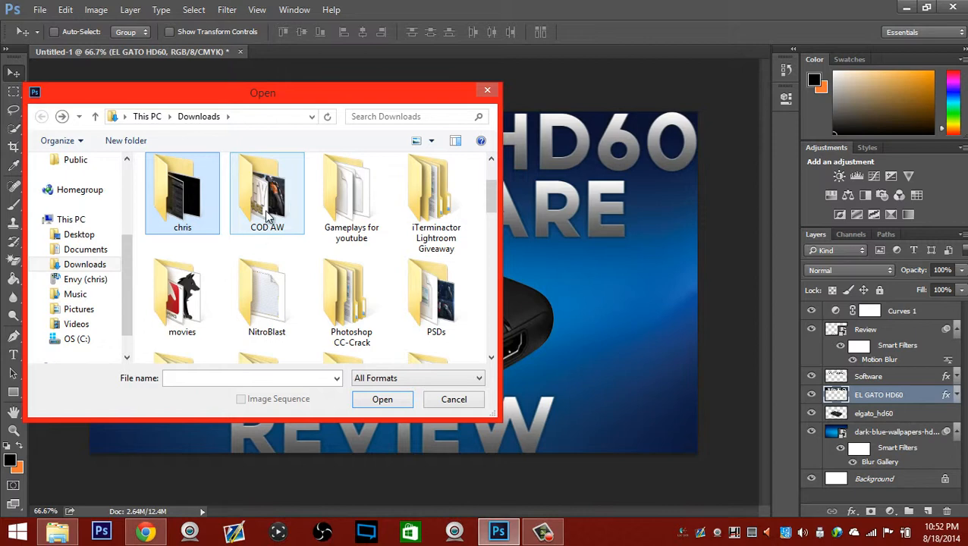
{"action": "double_click", "coordinate": [266, 211]}
{"action": "double_click", "coordinate": [164, 201]}
{"action": "double_click", "coordinate": [182, 195]}
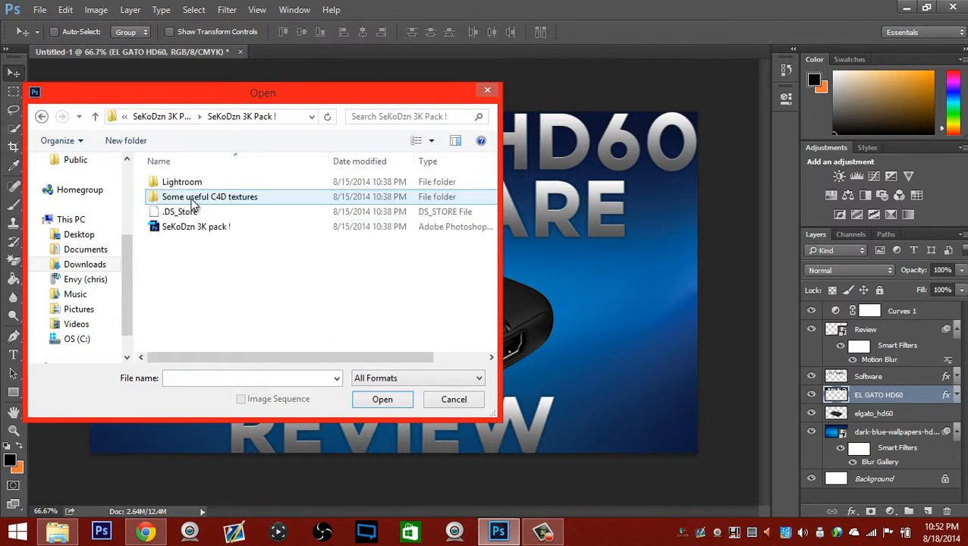
{"action": "double_click", "coordinate": [196, 227]}
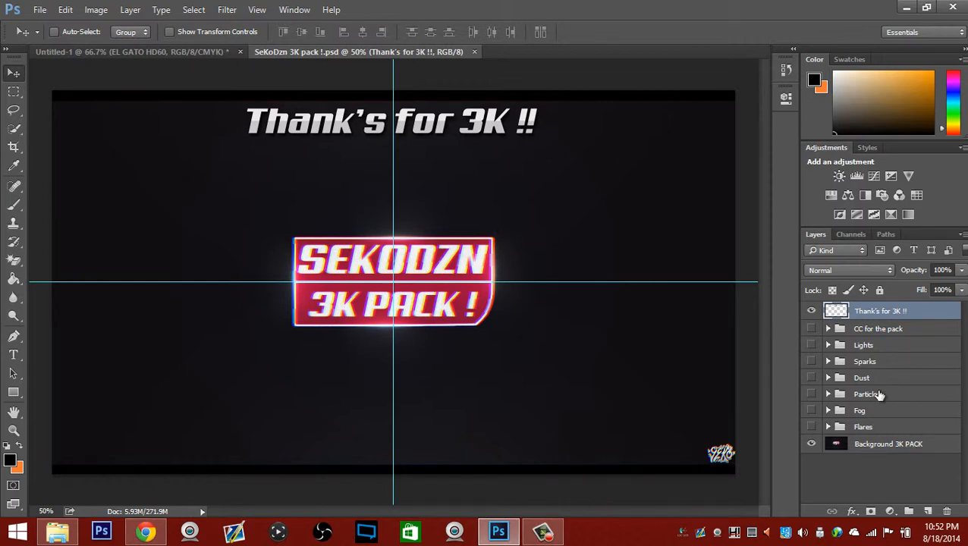
Step: Show the pack's Particles group and expand it to list its layers
{"action": "left_click", "coordinate": [811, 395]}
{"action": "left_click", "coordinate": [829, 394]}
{"action": "scroll", "coordinate": [875, 432], "scroll_direction": "down", "scroll_amount": 3}
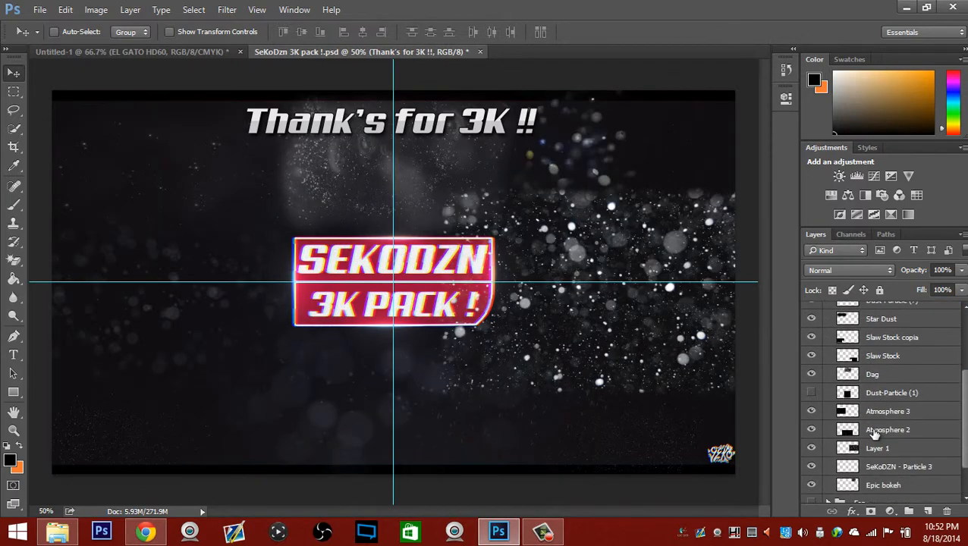
Step: Float the pack's window, copy its Atmosphere 3 layer into the thumbnail document, minimise the pack and place the layer above Curves 1
{"action": "left_click_drag", "start_coordinate": [429, 48], "coordinate": [555, 352]}
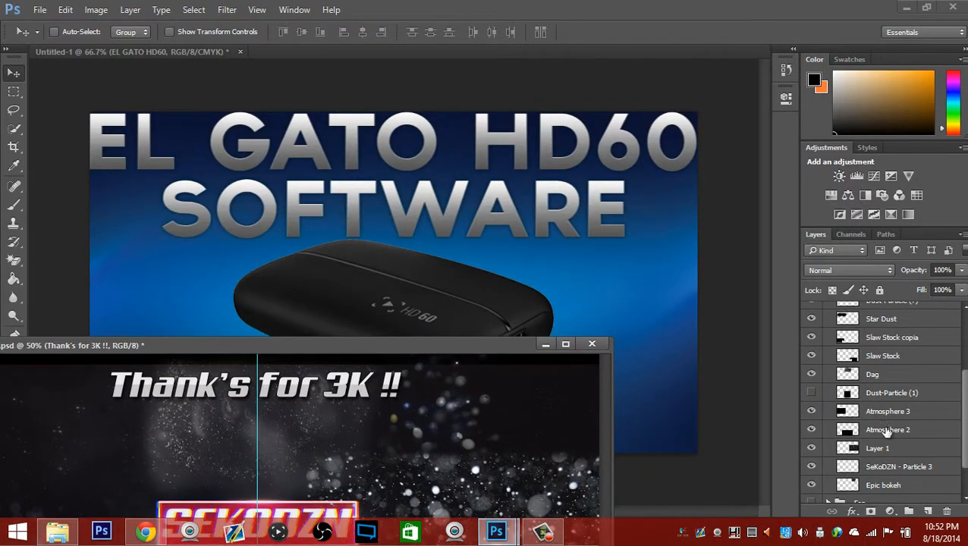
{"action": "left_click_drag", "start_coordinate": [891, 417], "coordinate": [474, 229]}
{"action": "left_click", "coordinate": [539, 288], "text": "ctrl"}
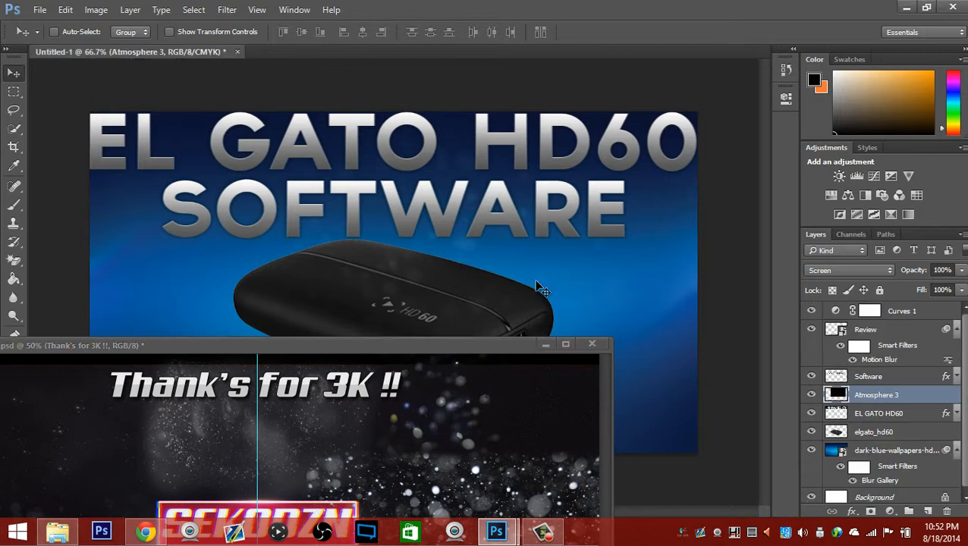
{"action": "left_click", "coordinate": [546, 346]}
{"action": "left_click_drag", "start_coordinate": [858, 395], "coordinate": [871, 303]}
Step: Duplicate the Atmosphere 3 layer three times and spread the copies so the particles cover the whole canvas
{"action": "key", "text": "ctrl+j"}
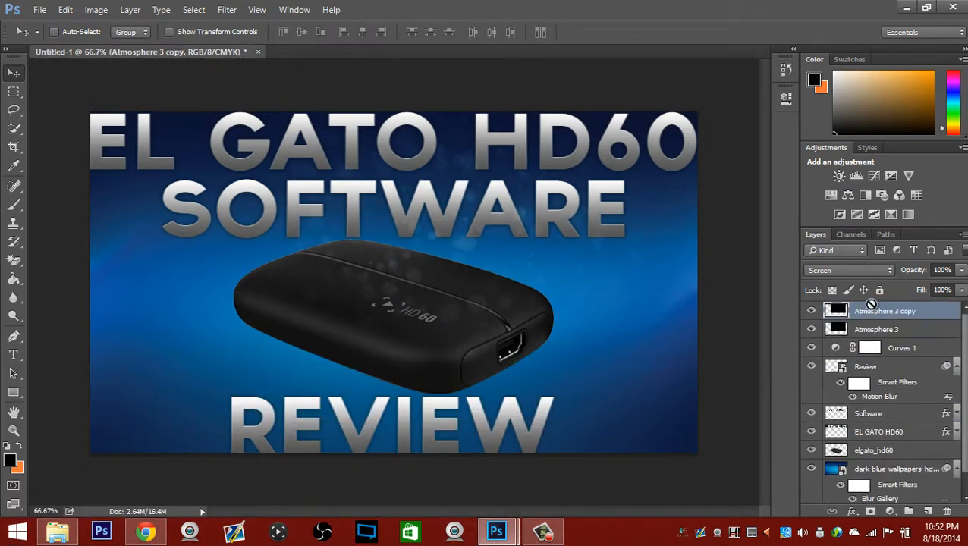
{"action": "left_click_drag", "start_coordinate": [529, 262], "coordinate": [317, 437]}
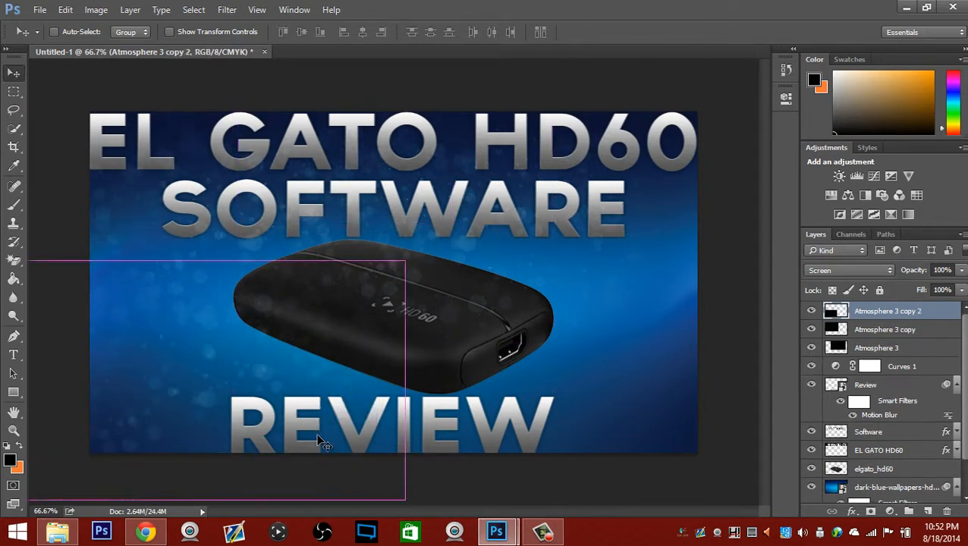
{"action": "key", "text": "ctrl+j"}
{"action": "left_click_drag", "start_coordinate": [416, 430], "coordinate": [665, 428]}
Step: Select all four Atmosphere 3 layers and stretch them together to about 103% width, past the canvas's right edge
{"action": "left_click", "coordinate": [886, 334]}
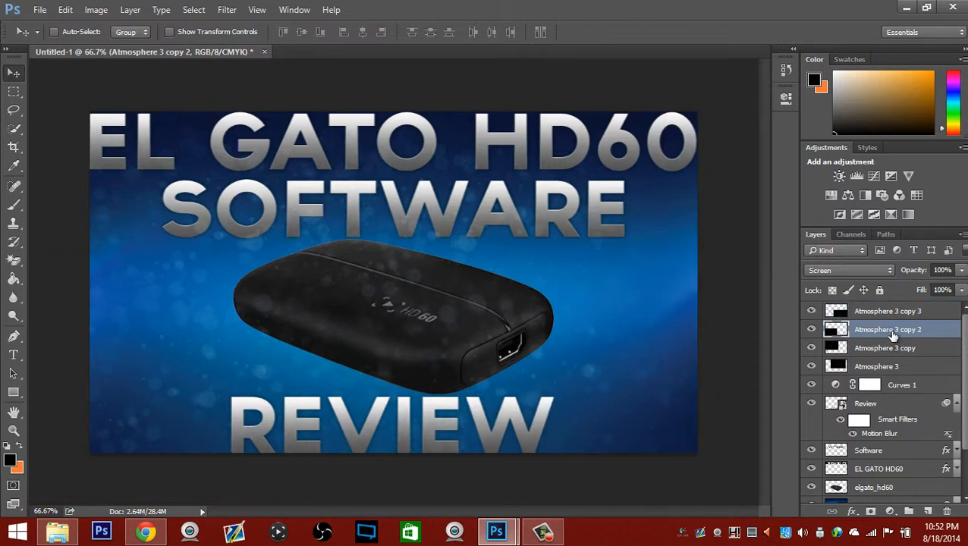
{"action": "left_click", "coordinate": [891, 348], "text": "shift"}
{"action": "left_click", "coordinate": [891, 365], "text": "shift"}
{"action": "left_click", "coordinate": [884, 314], "text": "shift"}
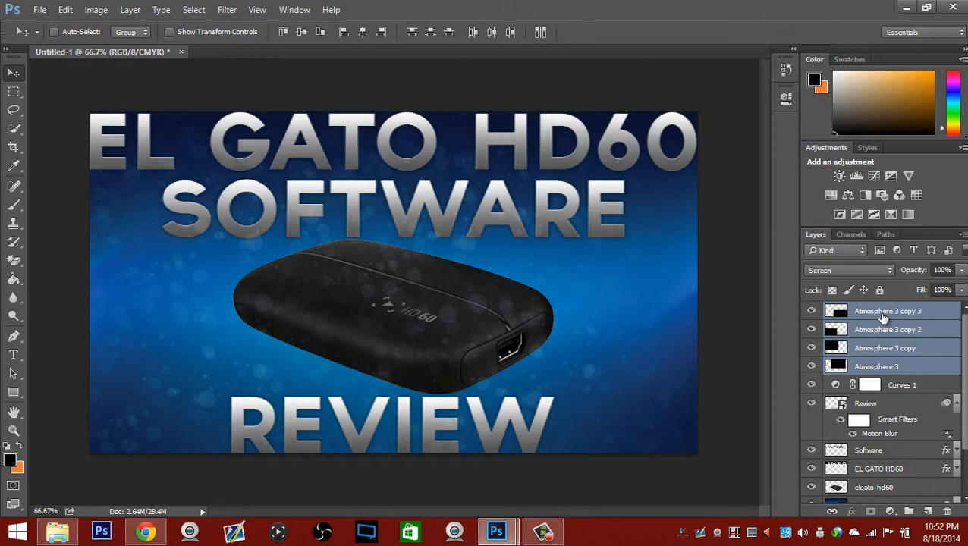
{"action": "key", "text": "ctrl+t"}
{"action": "left_click_drag", "start_coordinate": [727, 297], "coordinate": [756, 301]}
{"action": "left_click", "coordinate": [14, 73]}
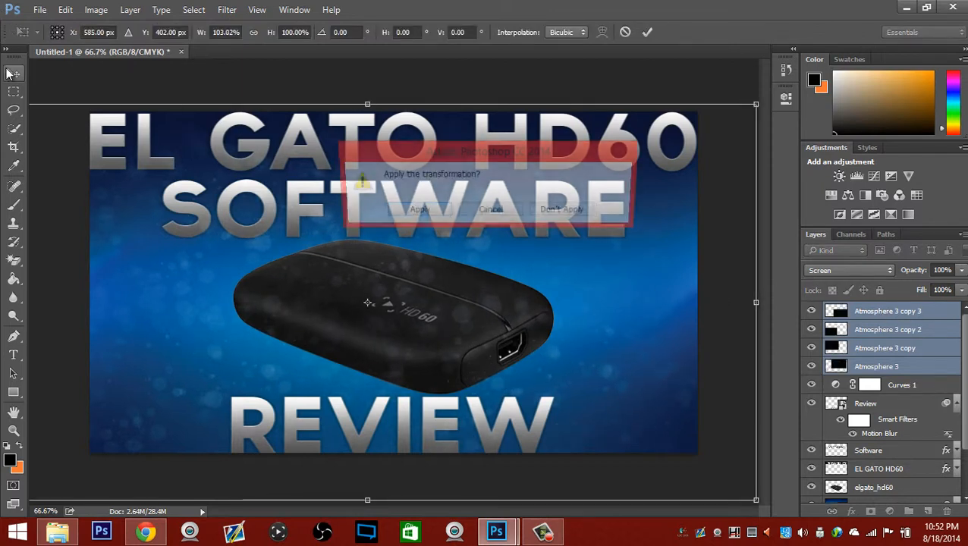
{"action": "left_click", "coordinate": [417, 211]}
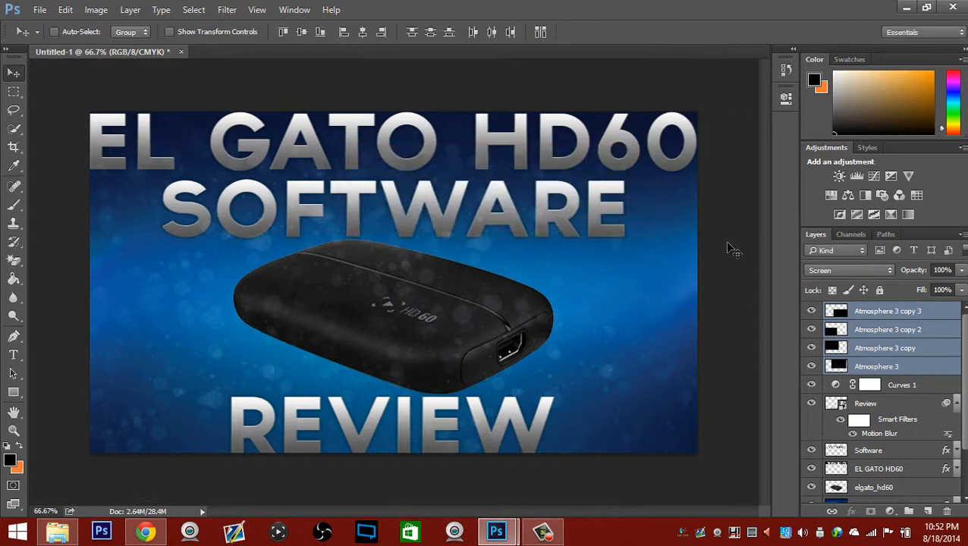
Step: Merge the four particle layers into one, set its blend mode to Screen and shift it slightly right to cover the canvas
{"action": "key", "text": "ctrl+e"}
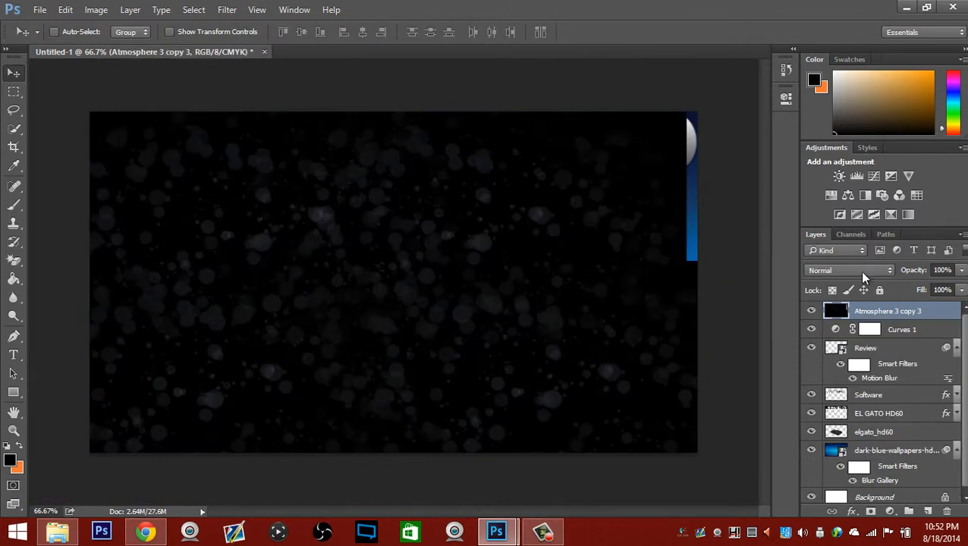
{"action": "left_click", "coordinate": [859, 271]}
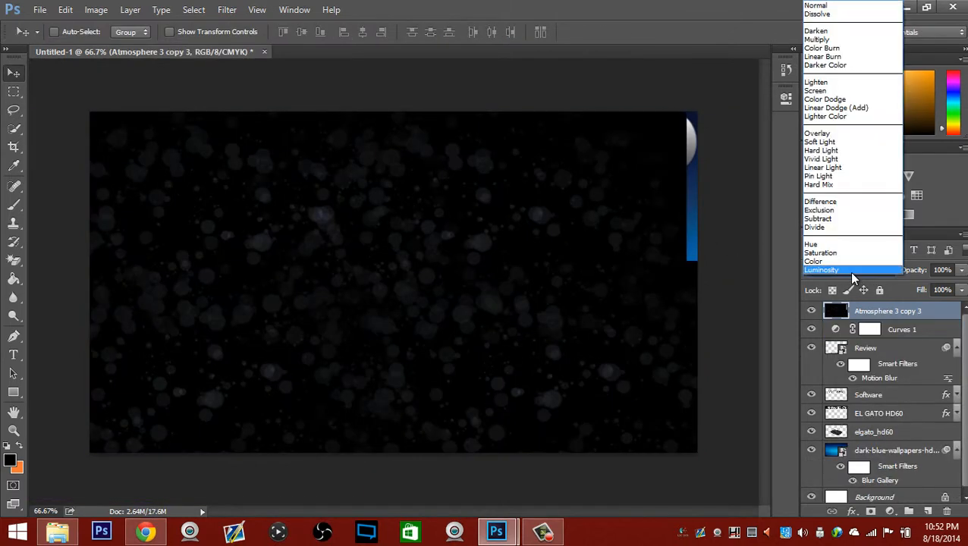
{"action": "left_click", "coordinate": [817, 91]}
{"action": "left_click_drag", "start_coordinate": [630, 293], "coordinate": [650, 294]}
Step: Set the merged particle layer's opacity to 53%
{"action": "left_click", "coordinate": [961, 270]}
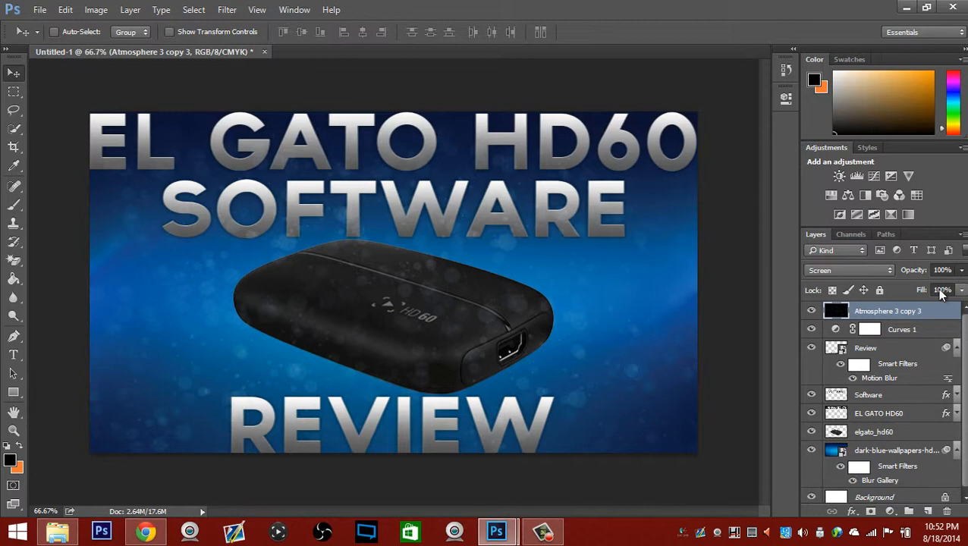
{"action": "left_click_drag", "start_coordinate": [963, 286], "coordinate": [932, 290]}
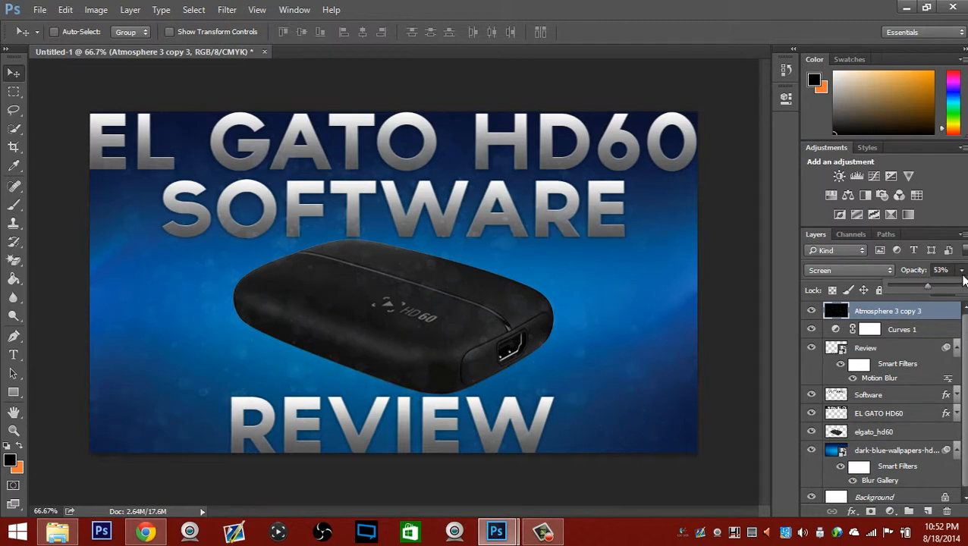
{"action": "left_click", "coordinate": [964, 281]}
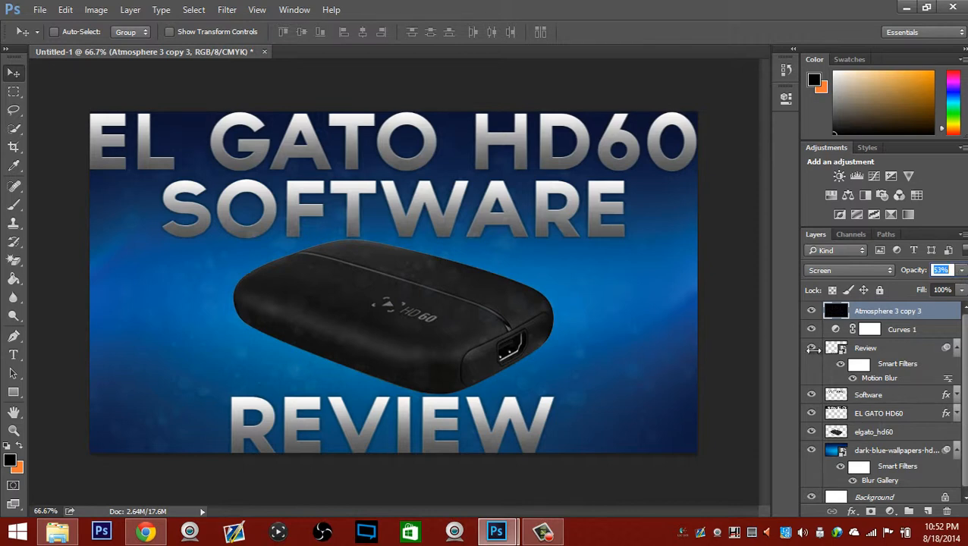
{"action": "key", "text": "Return"}
{"action": "scroll", "coordinate": [965, 363], "scroll_direction": "down", "scroll_amount": 1}
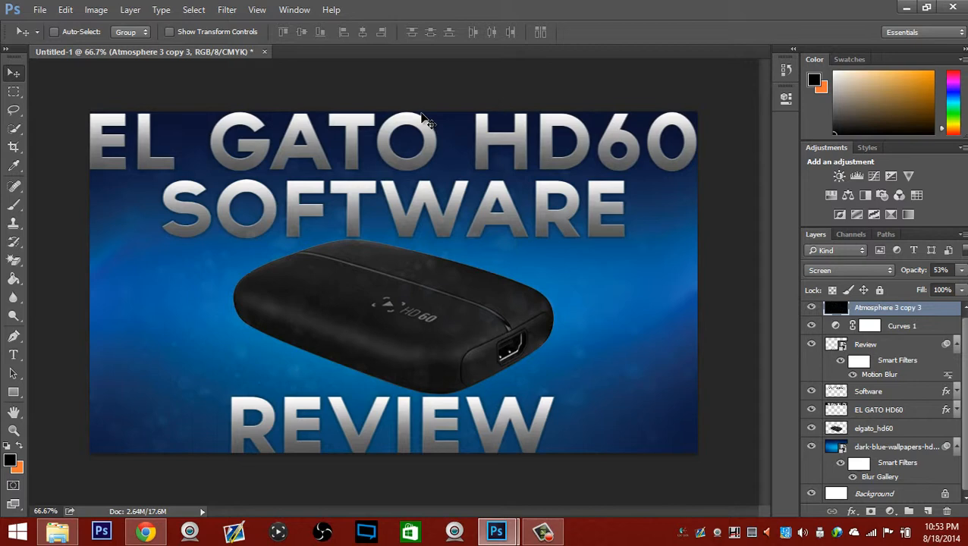
{"action": "left_click", "coordinate": [540, 534]}
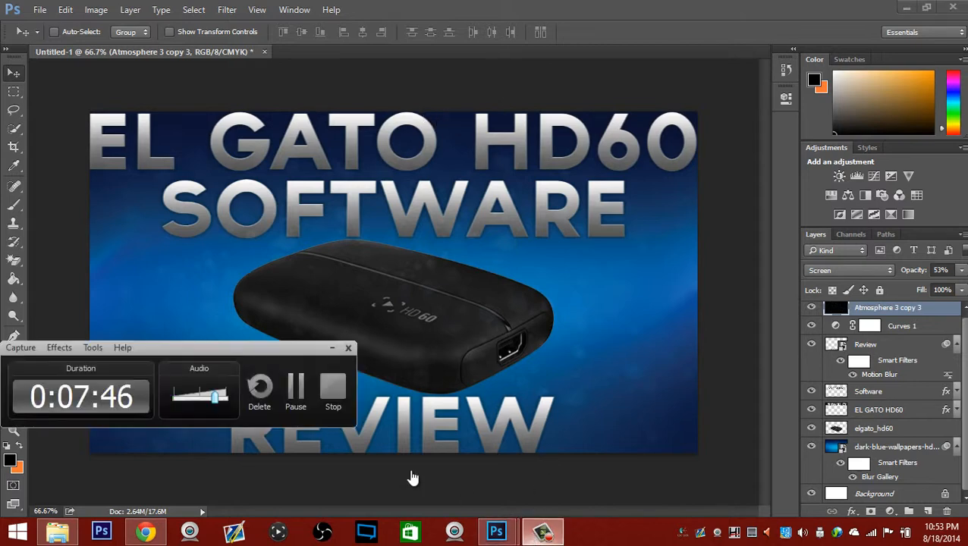